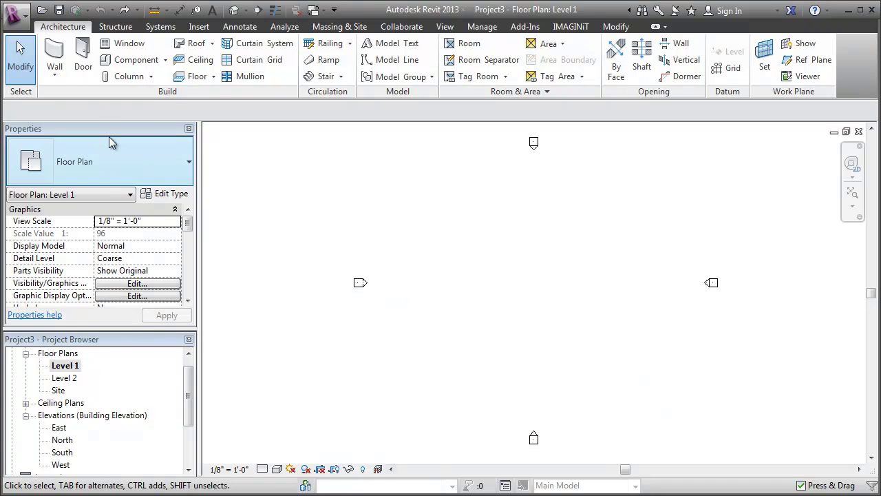
- Draw a straight horizontal Generic - 8" wall about 40'-6" long on Level 1, with its top constraint up to Level 2
click(57, 58)
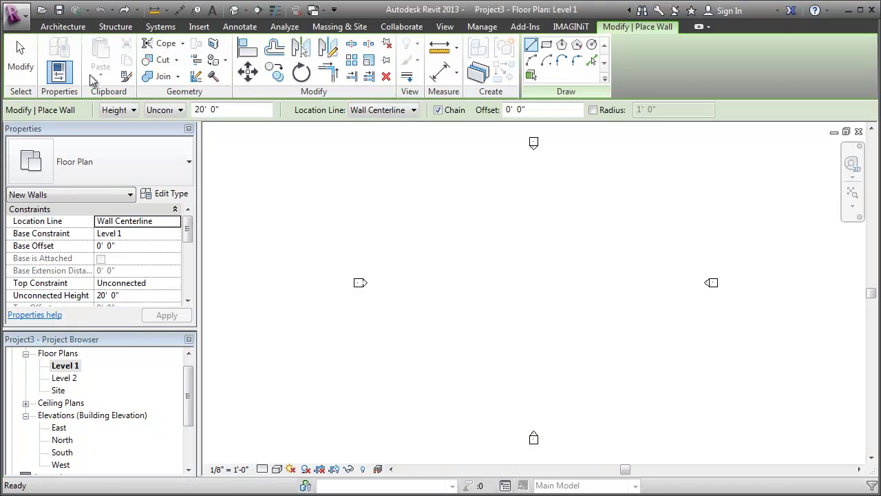
click(174, 285)
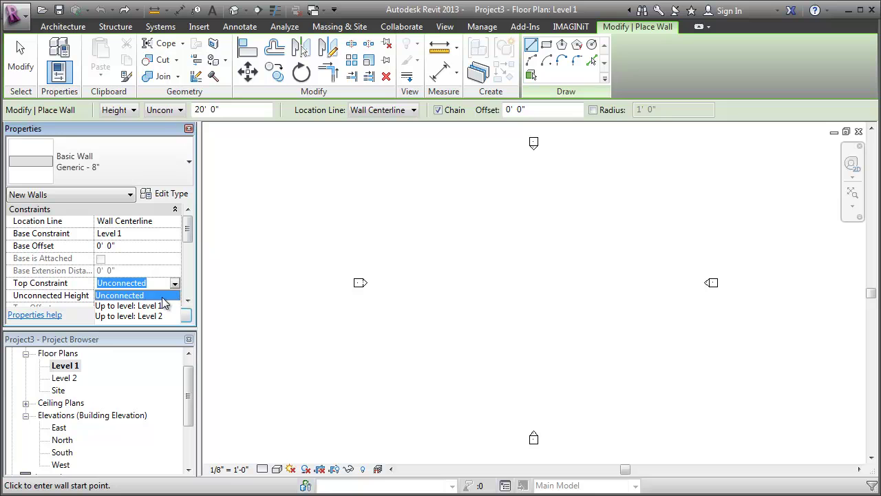
click(157, 306)
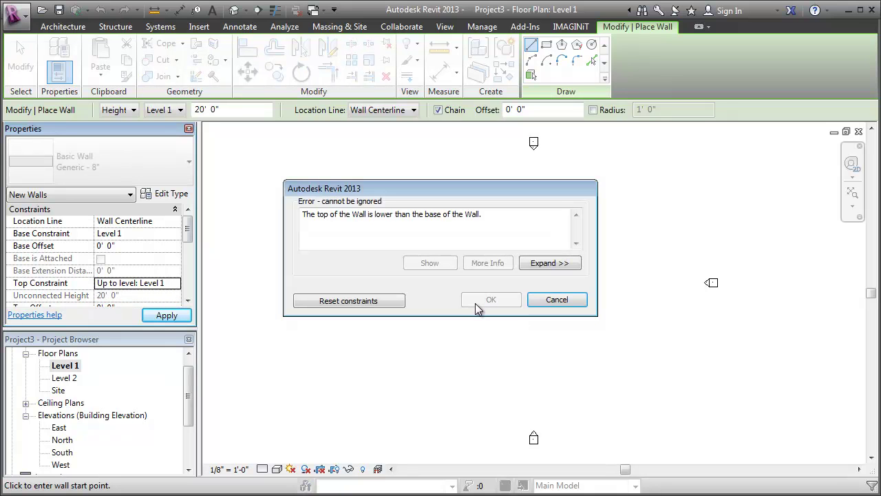
click(557, 300)
click(174, 284)
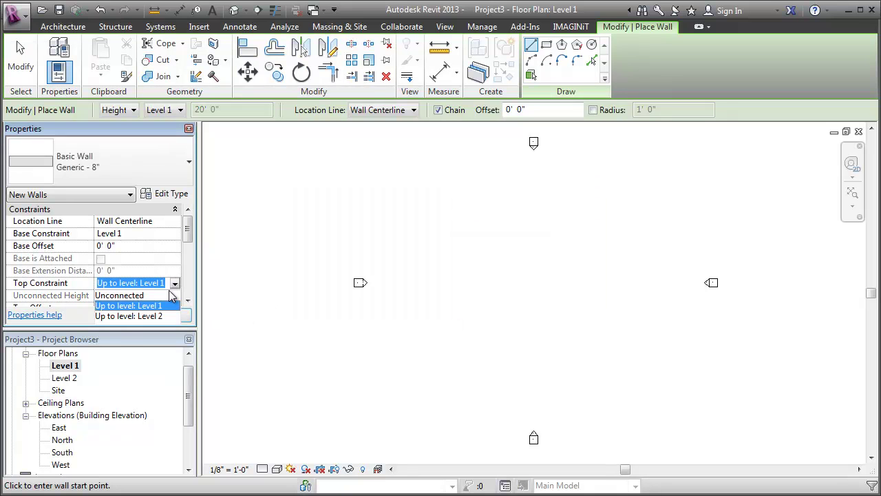
click(157, 316)
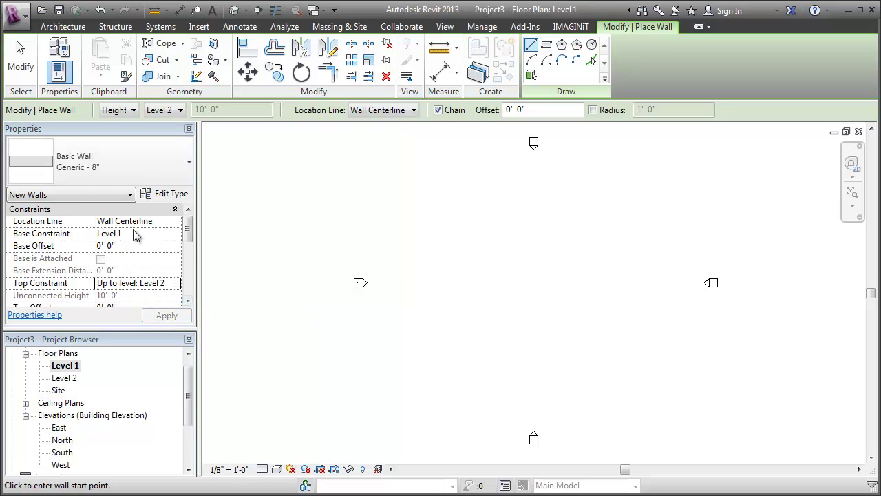
click(429, 302)
click(514, 298)
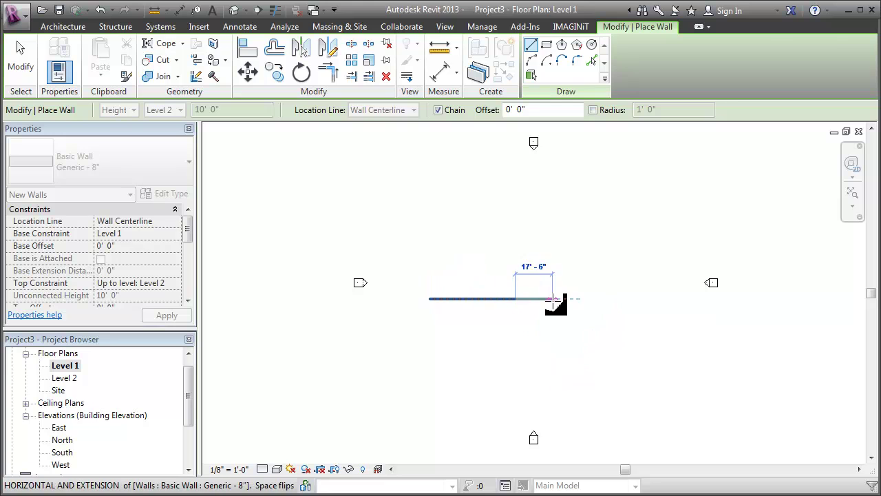
click(21, 59)
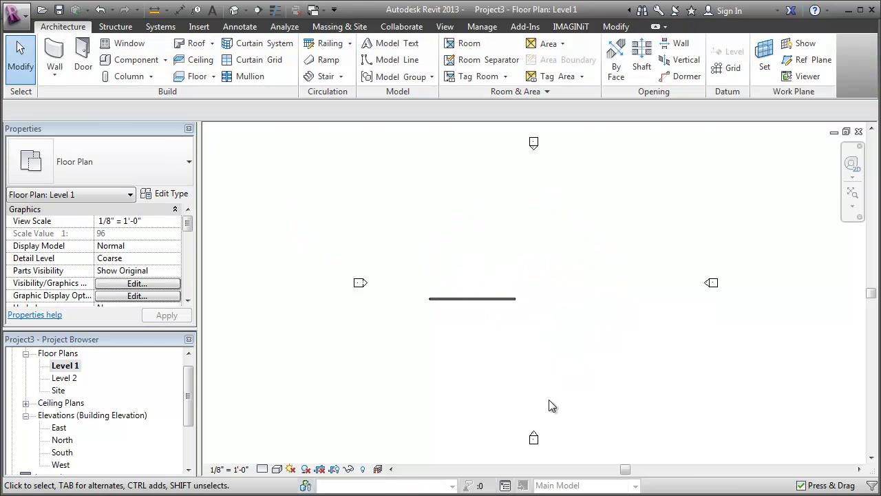
- Open the South elevation and start editing the straight wall's profile
double_click(533, 433)
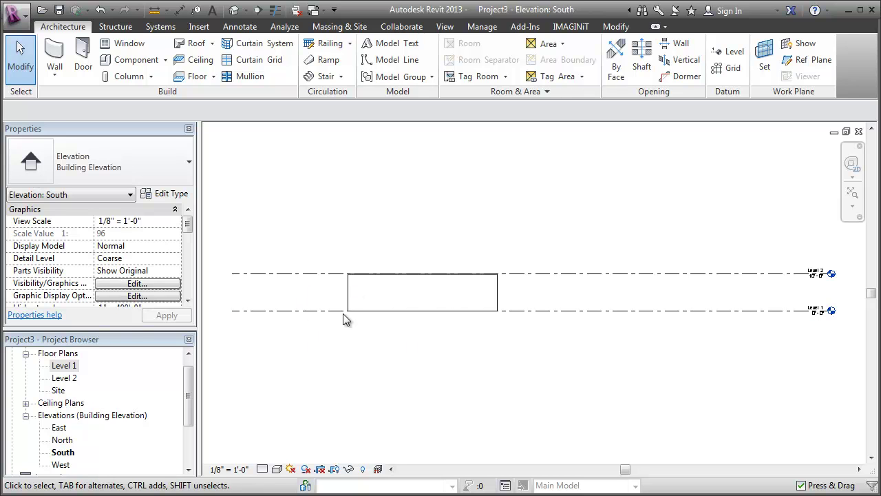
click(349, 297)
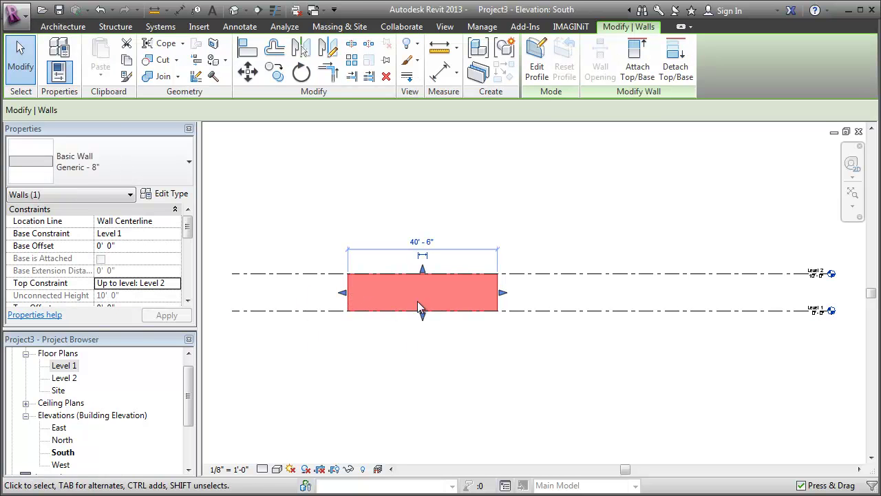
click(538, 81)
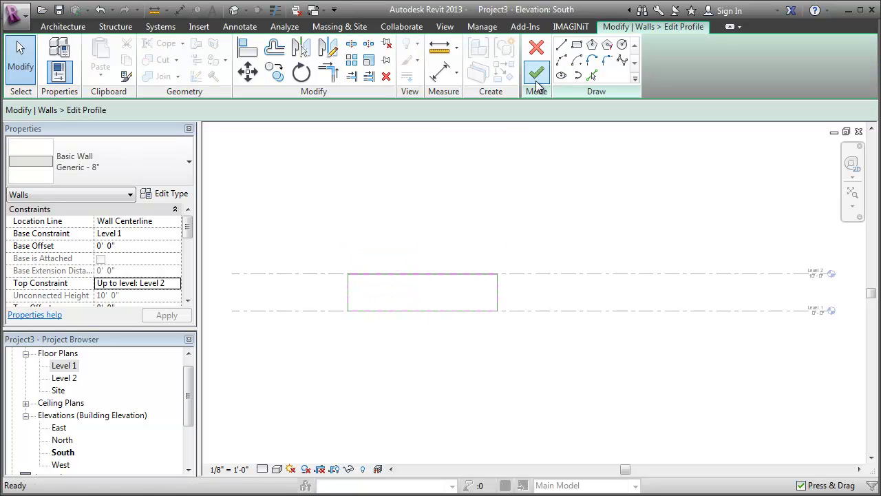
scroll(367, 293, up, 3)
middle_drag(465, 300, 472, 301)
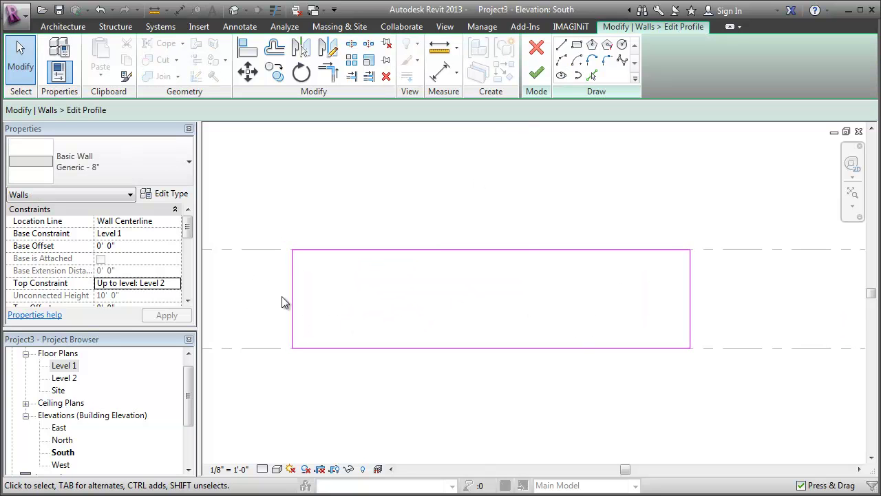
- Sketch an upward arc with a radius of about 61' between the profile's upper corners and delete the straight top line
click(562, 62)
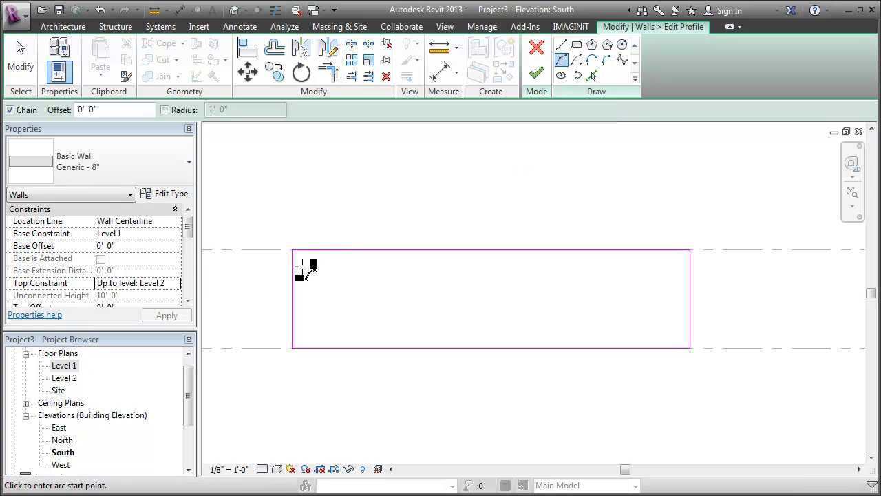
click(292, 250)
click(690, 249)
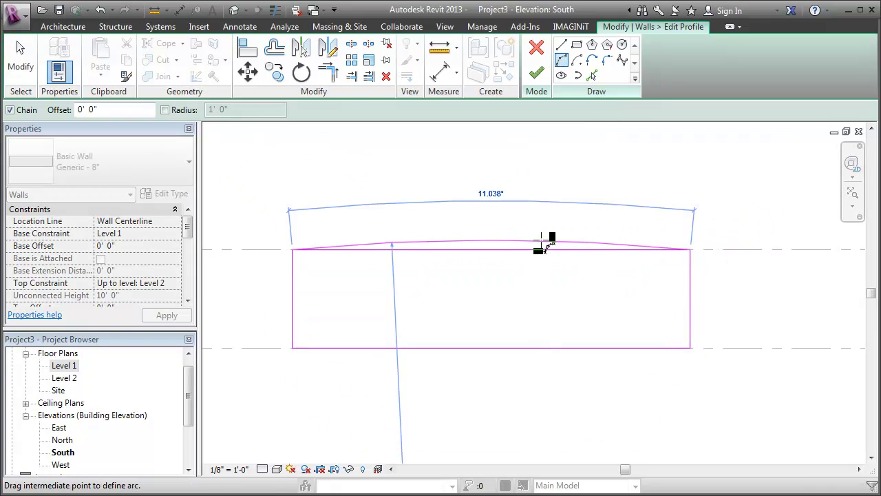
click(535, 197)
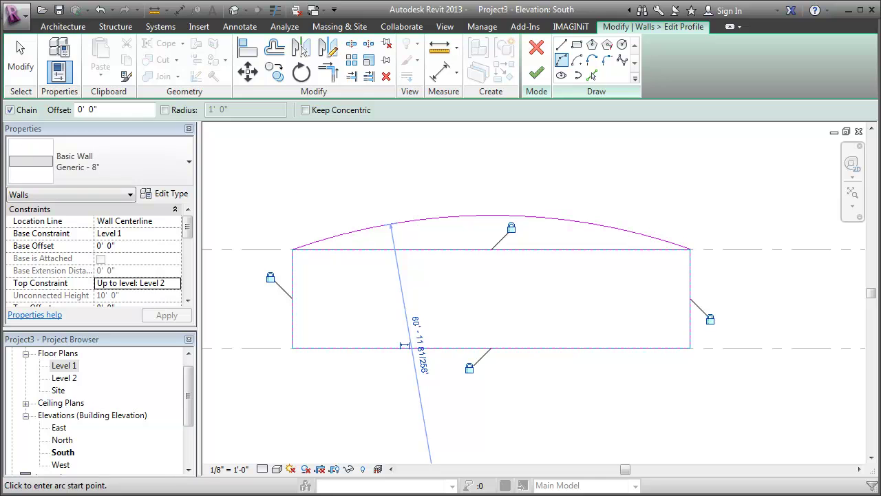
click(20, 59)
click(408, 249)
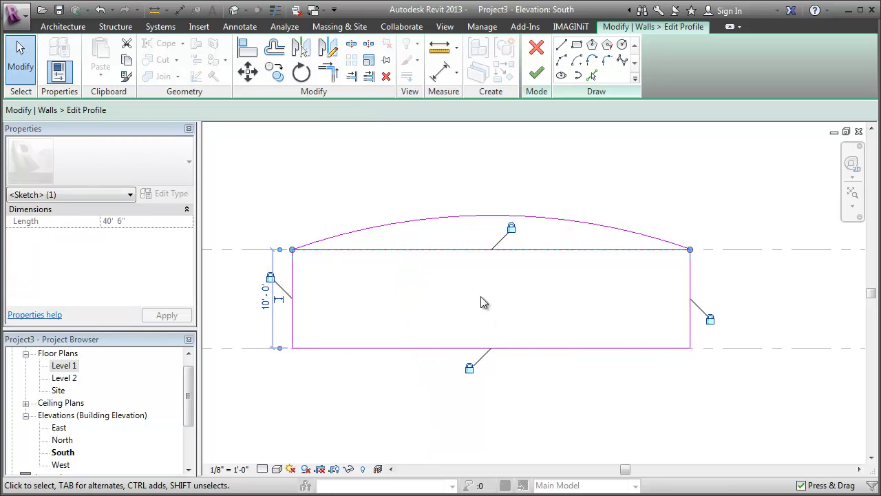
key(Delete)
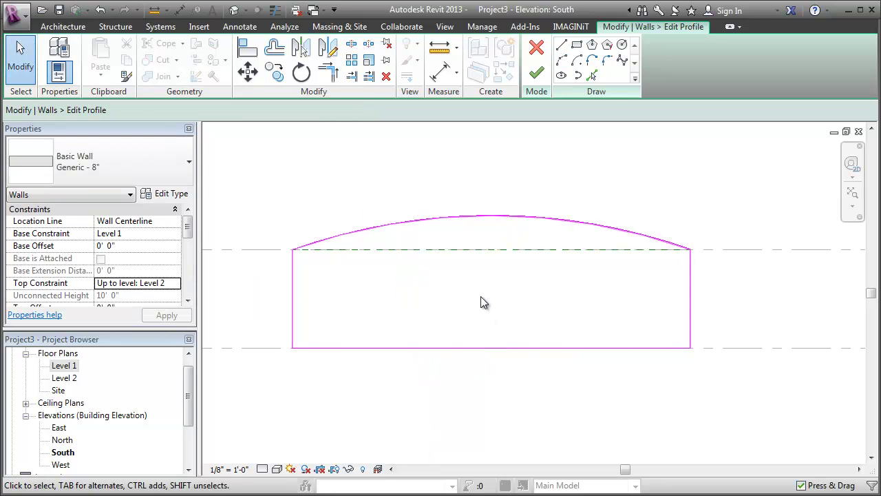
- Sketch two lines outlining a notch about 7'-6" wide and 5'-0" high in the profile's lower-left corner
click(561, 45)
click(293, 299)
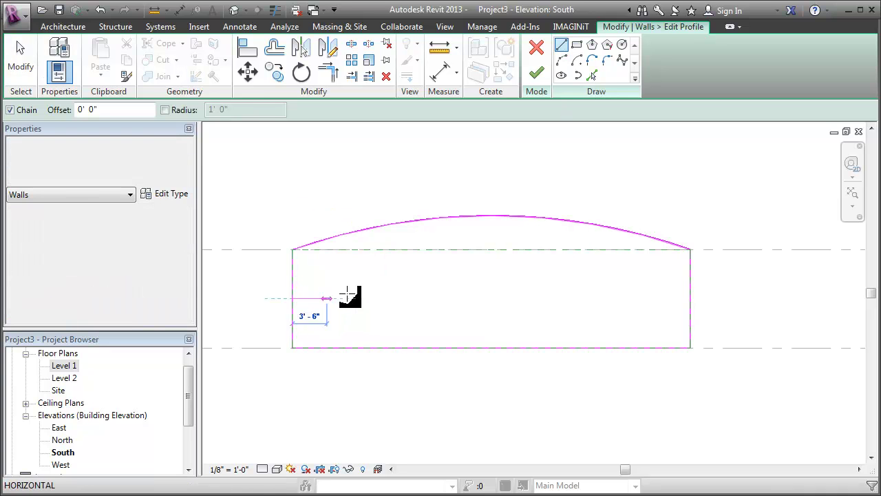
click(367, 298)
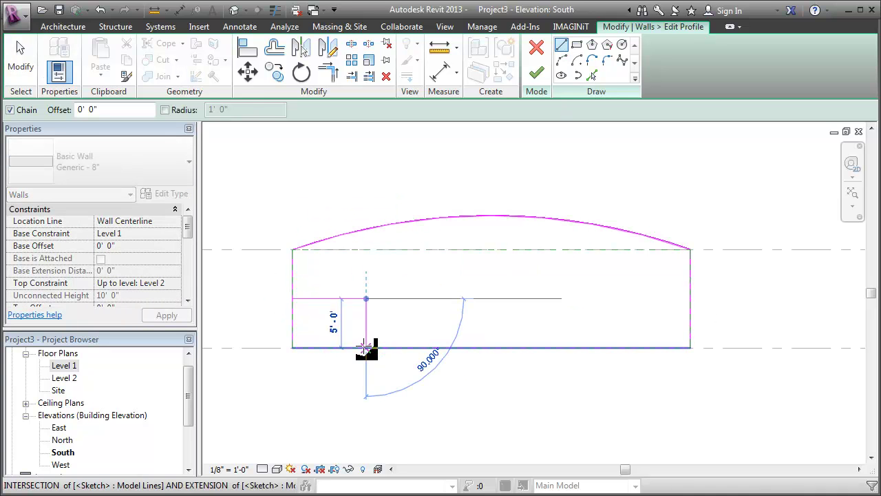
click(366, 348)
key(Escape)
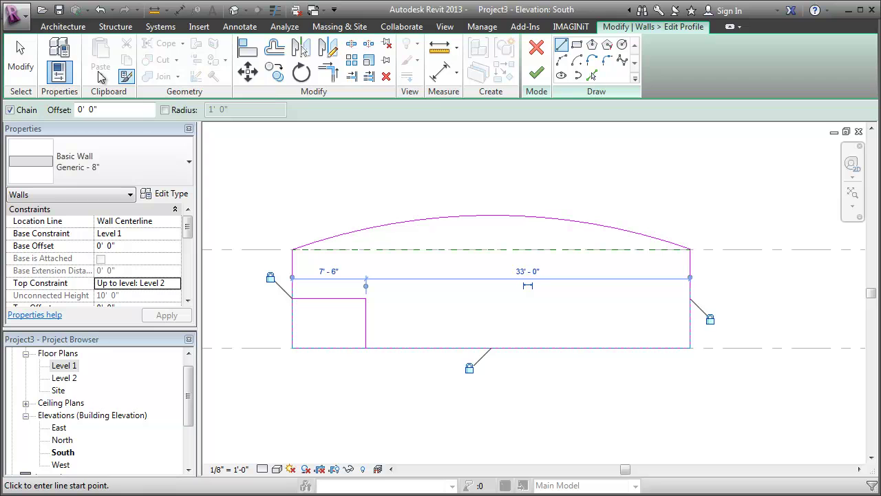
key(Escape)
- Trim the profile's left and bottom edges to the notch lines and finish the profile edit
key(t)
key(r)
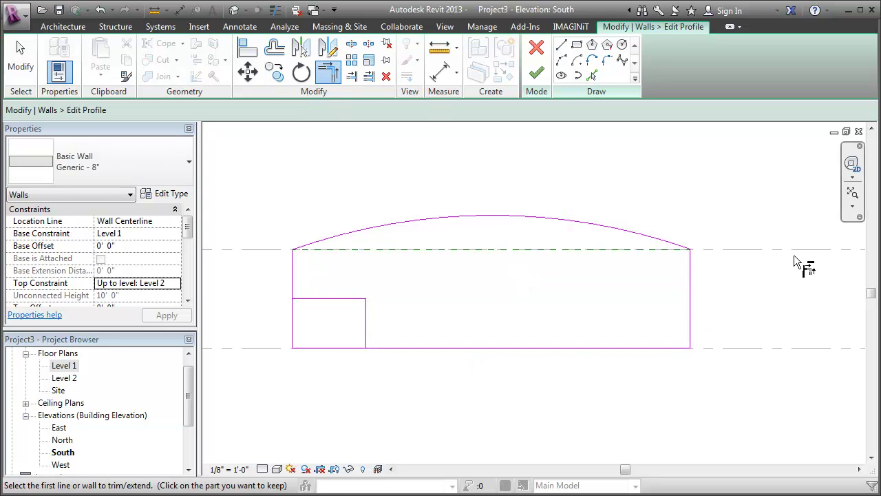
click(294, 287)
click(309, 298)
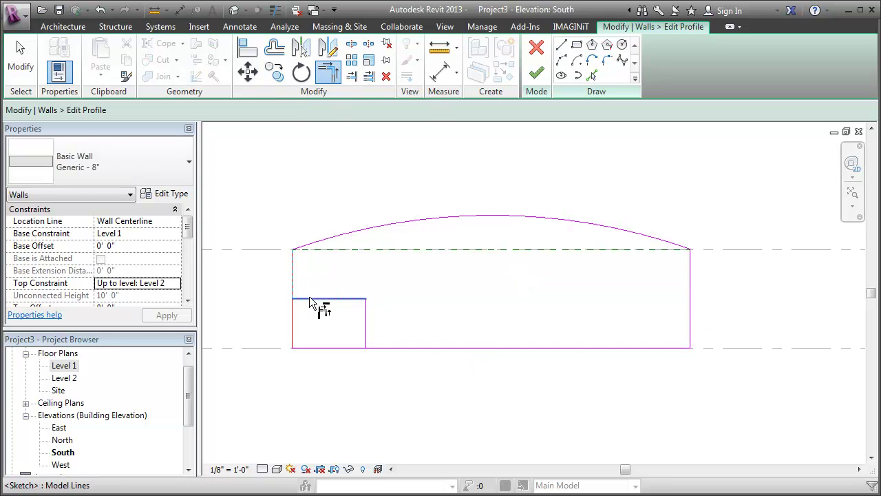
click(367, 316)
click(404, 348)
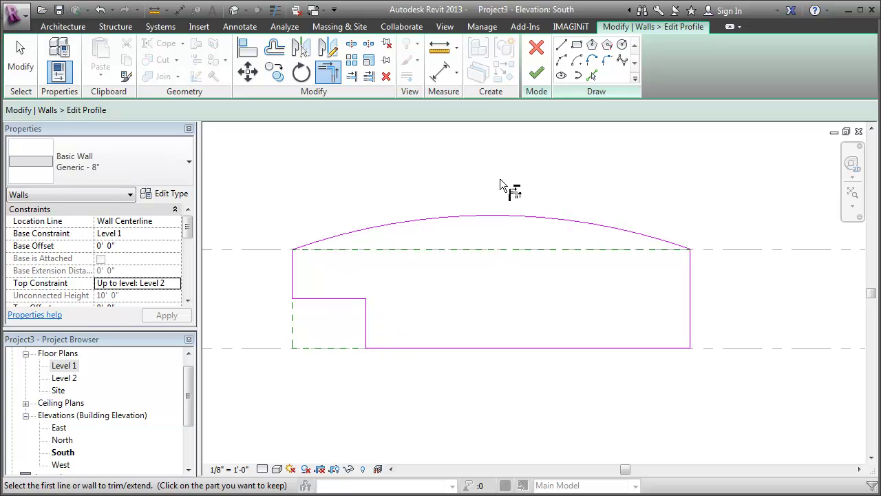
key(Escape)
key(Escape)
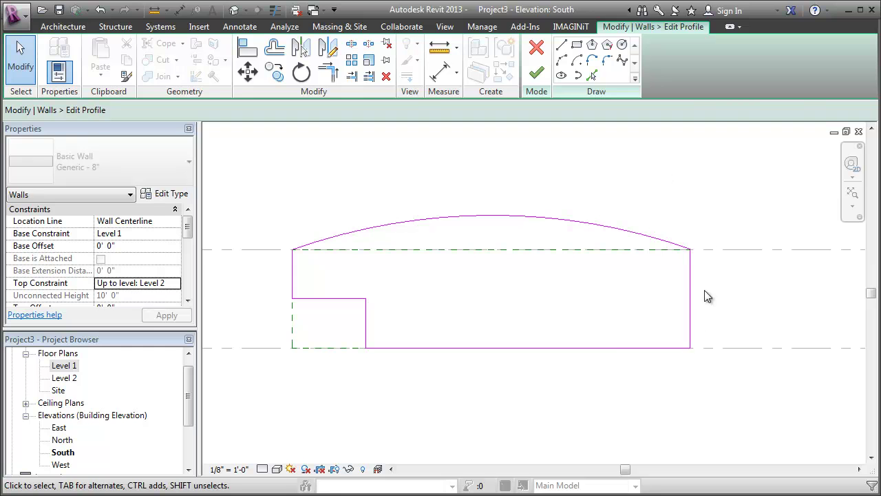
click(537, 72)
click(422, 174)
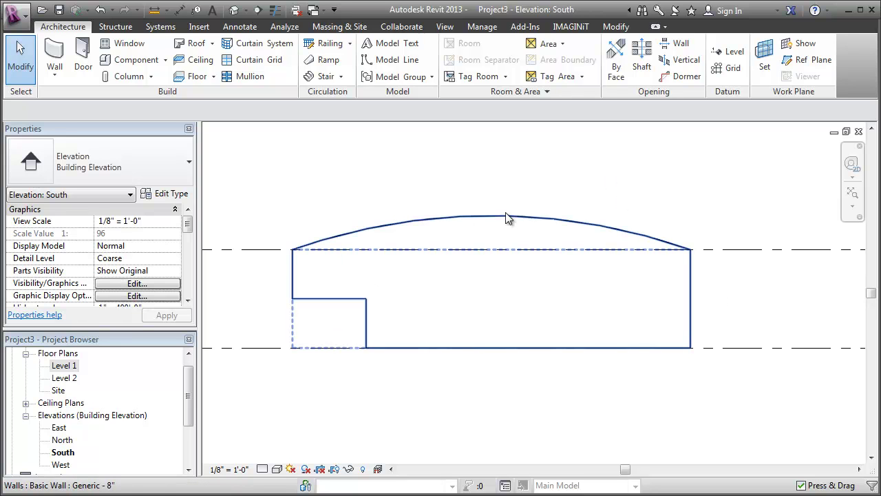
- Inspect the reshaped wall in the default 3D view, then close that view to return to the South elevation
click(234, 10)
mouse_move(824, 187)
mouse_down()
mouse_move(834, 178)
mouse_move(692, 158)
mouse_move(633, 161)
mouse_move(628, 226)
mouse_move(750, 185)
mouse_move(798, 195)
mouse_move(238, 193)
mouse_move(812, 227)
mouse_move(828, 249)
mouse_move(819, 182)
mouse_move(784, 172)
mouse_up()
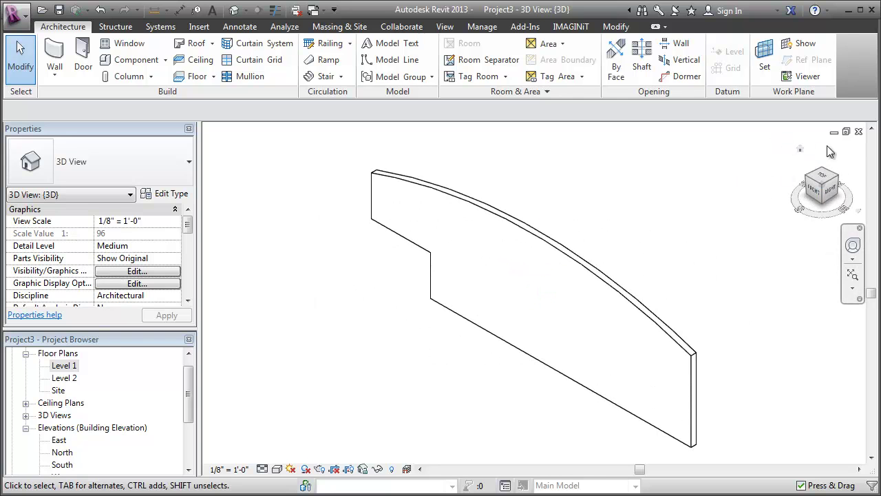
click(858, 131)
scroll(348, 330, down, 4)
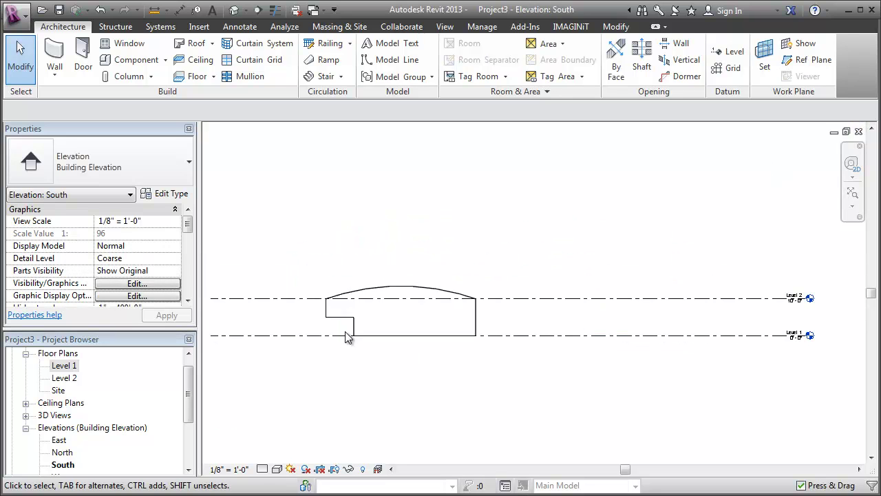
scroll(89, 415, up, 1)
- In the Level 1 floor plan, draw a downward-bulging arc wall with a radius of about 21'-5" to the right of the straight wall
double_click(64, 379)
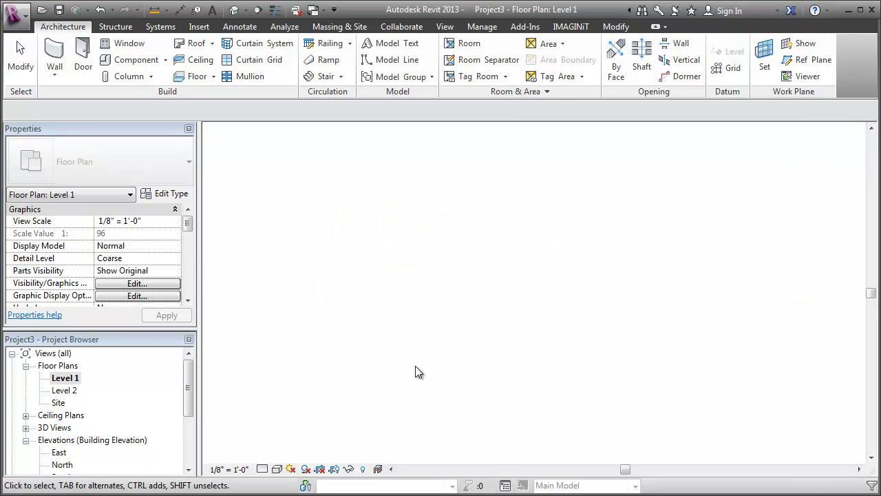
scroll(602, 305, up, 2)
scroll(596, 307, down, 2)
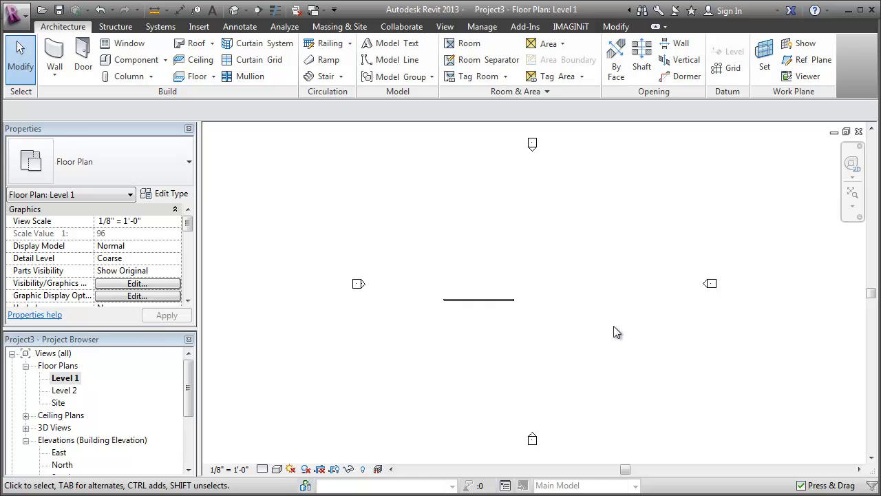
click(67, 65)
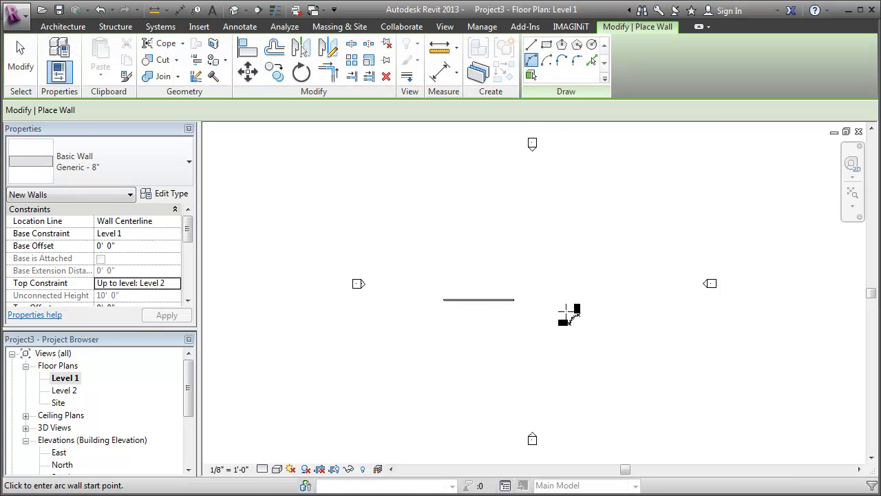
scroll(564, 309, up, 2)
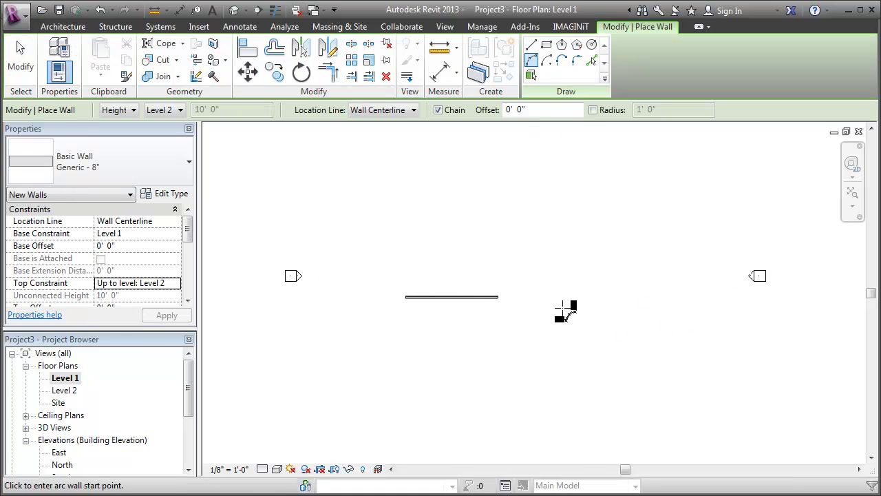
click(655, 298)
click(617, 323)
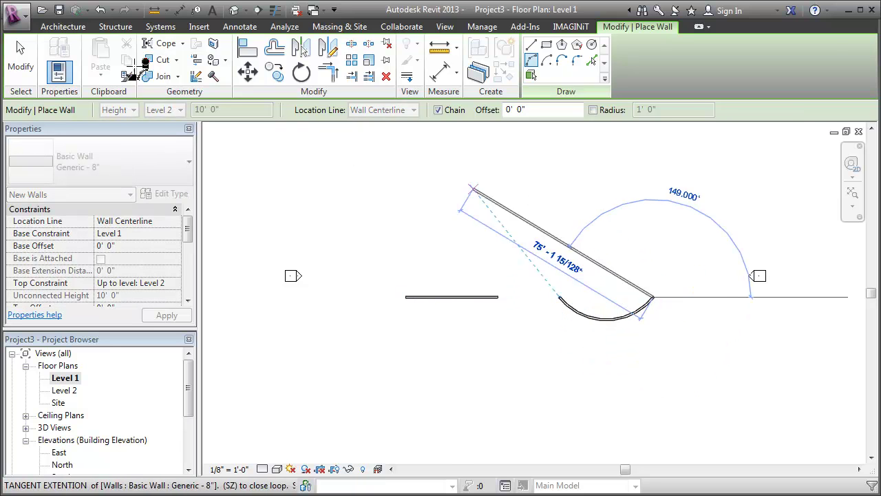
key(Escape)
key(Escape)
- Select the curved wall in the plan and in the South elevation to check whether its profile can be edited
click(571, 310)
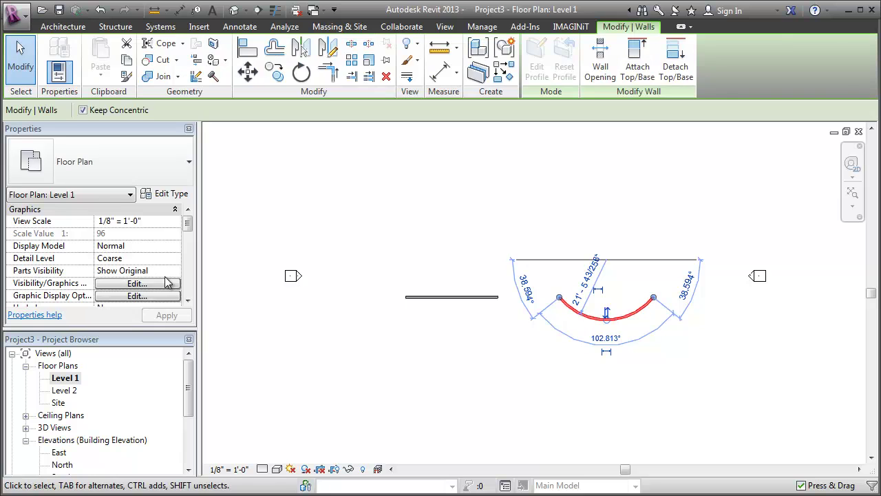
click(428, 219)
scroll(541, 311, down, 2)
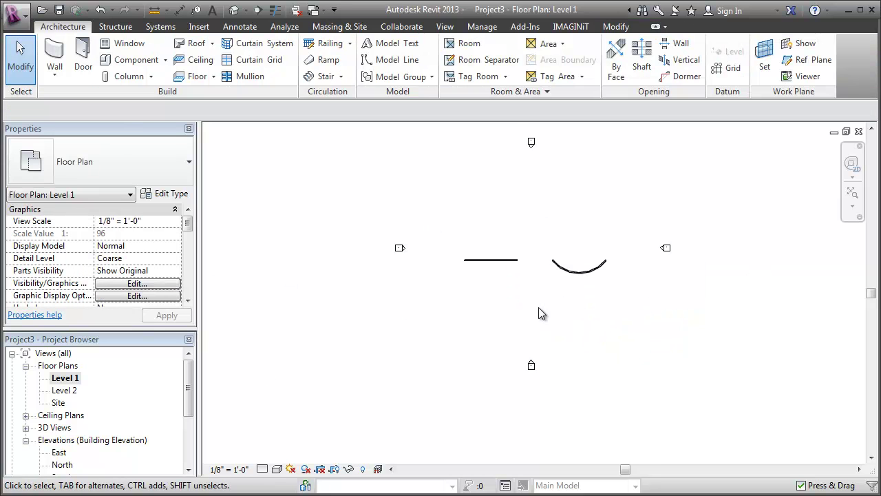
double_click(517, 351)
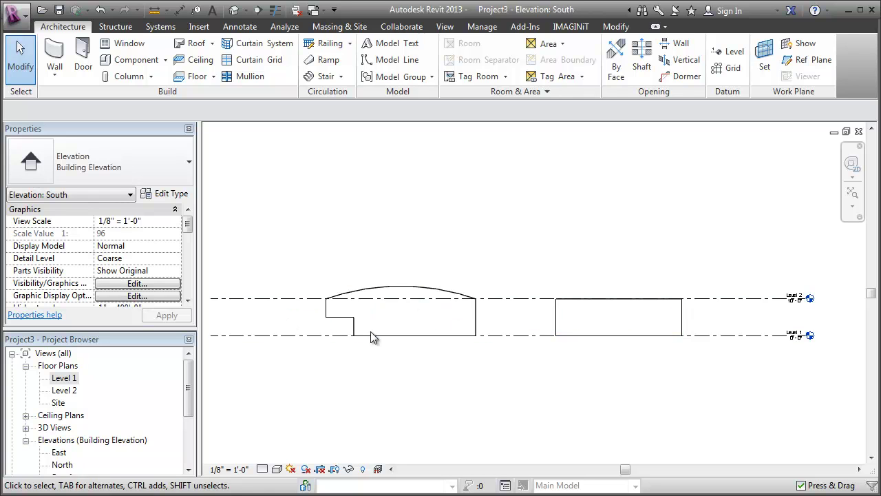
click(559, 321)
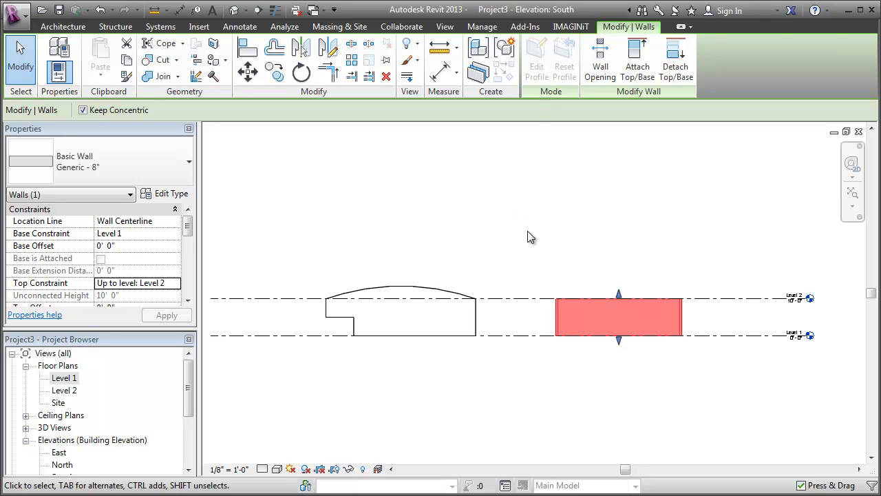
- Examine the curved wall in the South elevation and which wall modification options are available for it compared with the reshaped straight wall
click(527, 229)
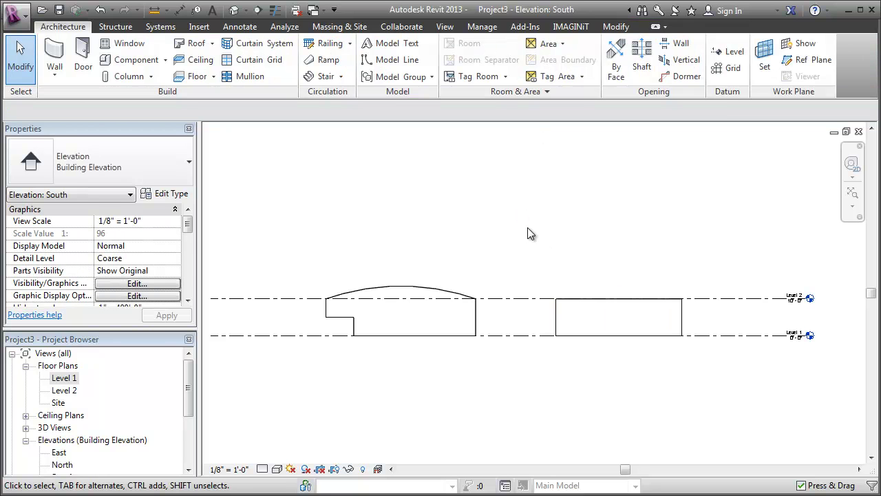
click(557, 331)
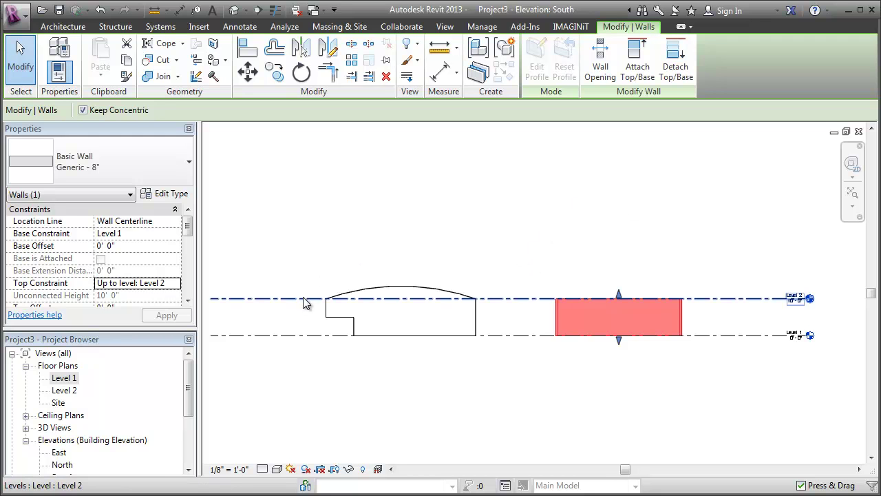
scroll(353, 289, up, 3)
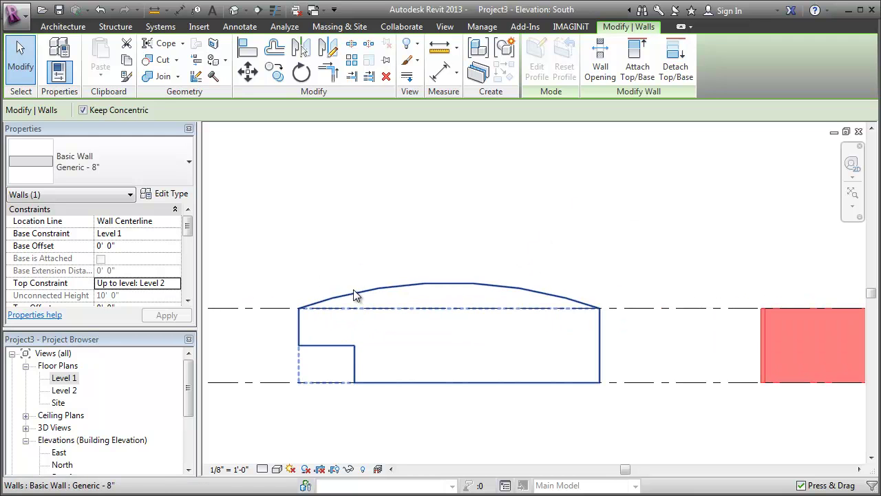
middle_drag(705, 271, 420, 287)
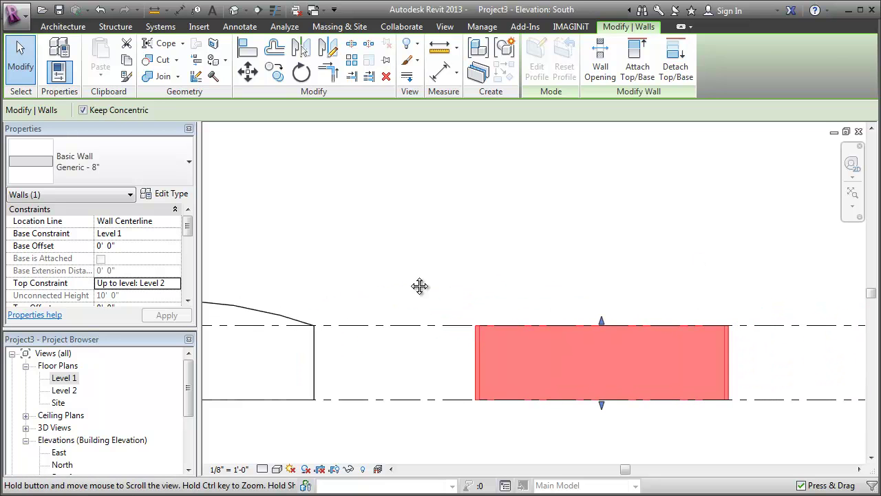
click(684, 248)
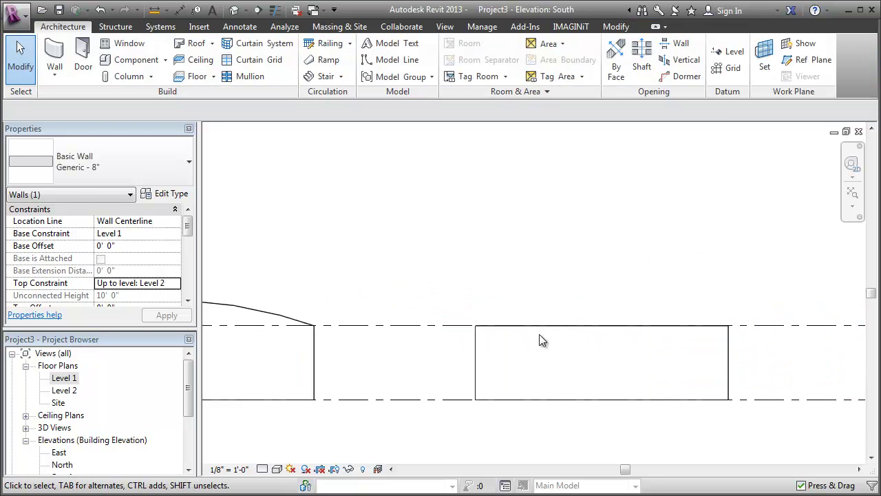
click(473, 350)
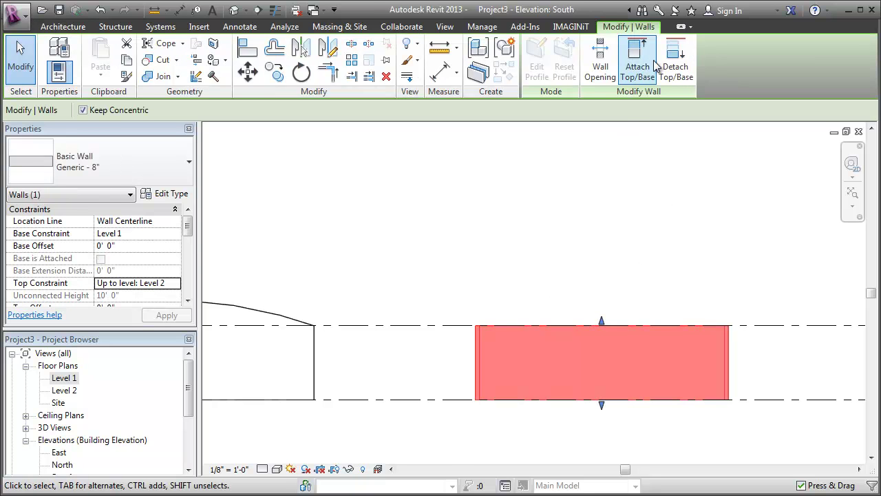
scroll(558, 274, down, 2)
middle_drag(572, 263, 635, 173)
click(678, 241)
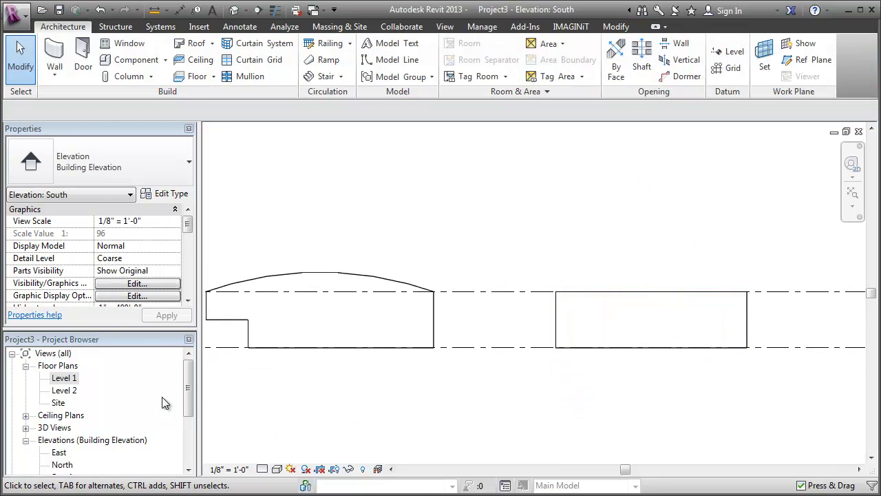
- In the Level 1 floor plan, draw a horizontal reference plane about 19'-8" above the straight wall, spanning both walls
double_click(66, 380)
middle_drag(580, 295, 580, 340)
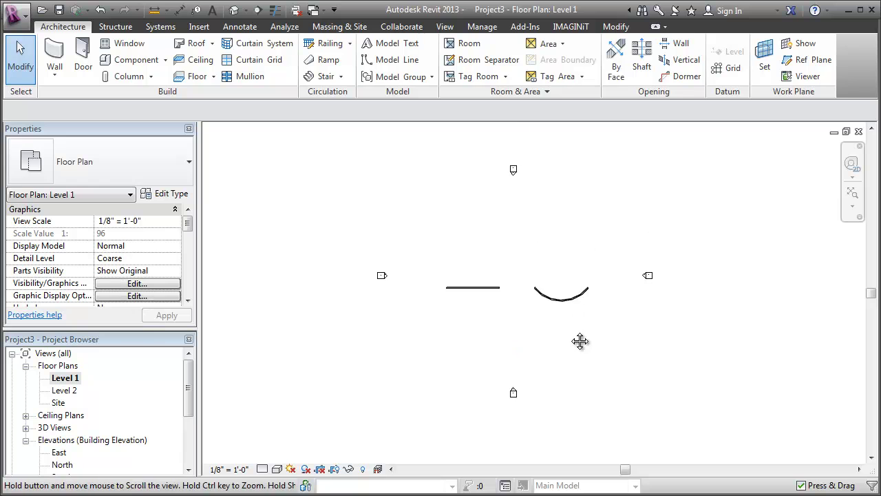
scroll(525, 251, up, 3)
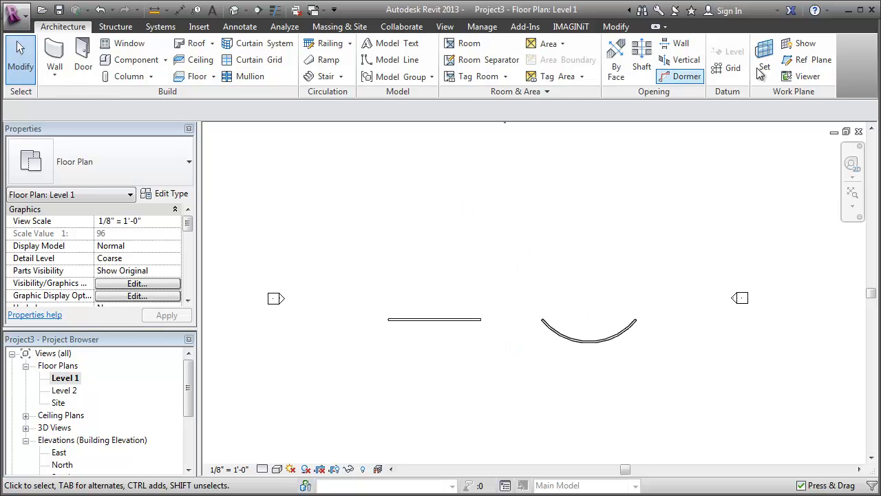
click(804, 60)
click(321, 264)
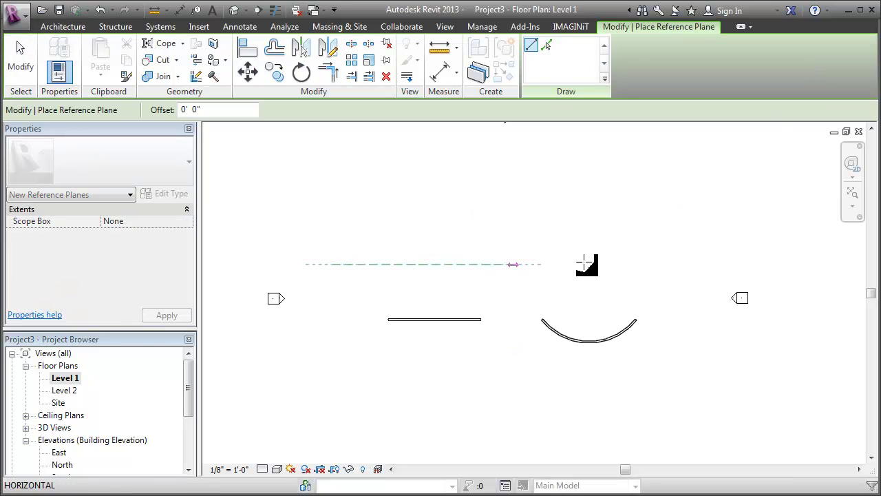
click(691, 263)
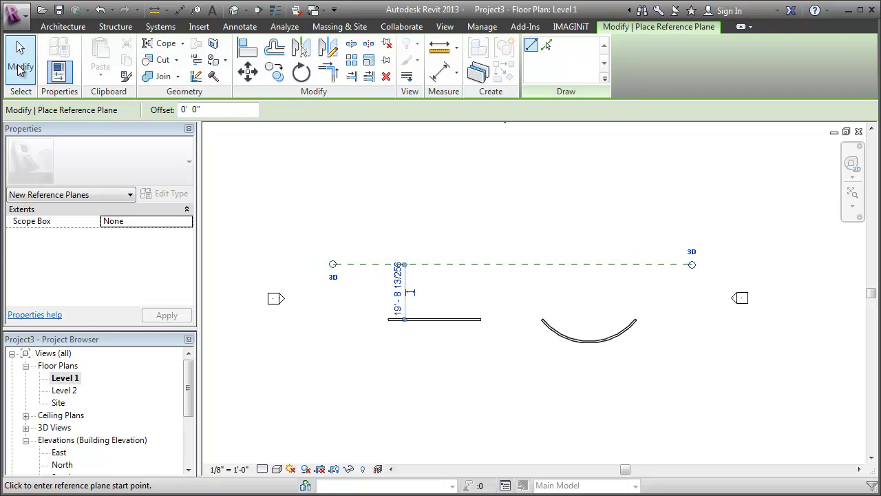
click(20, 69)
- Name the new reference plane Roof
click(390, 263)
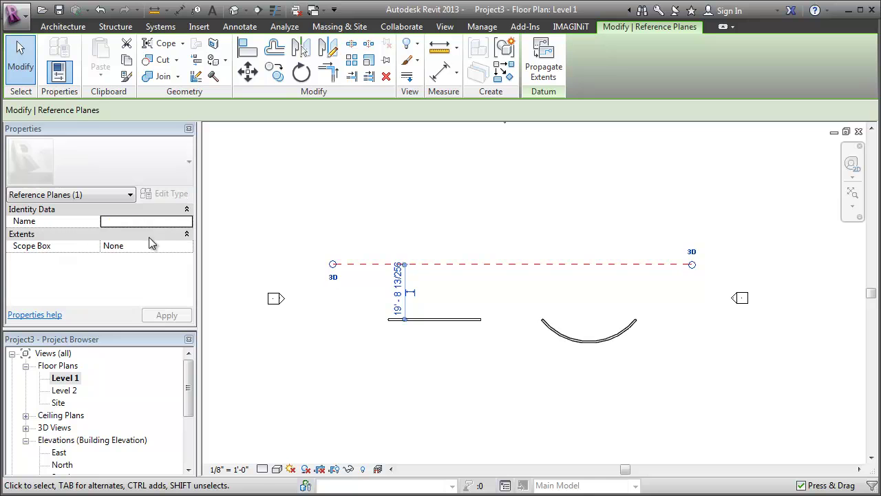
click(144, 221)
text(L)
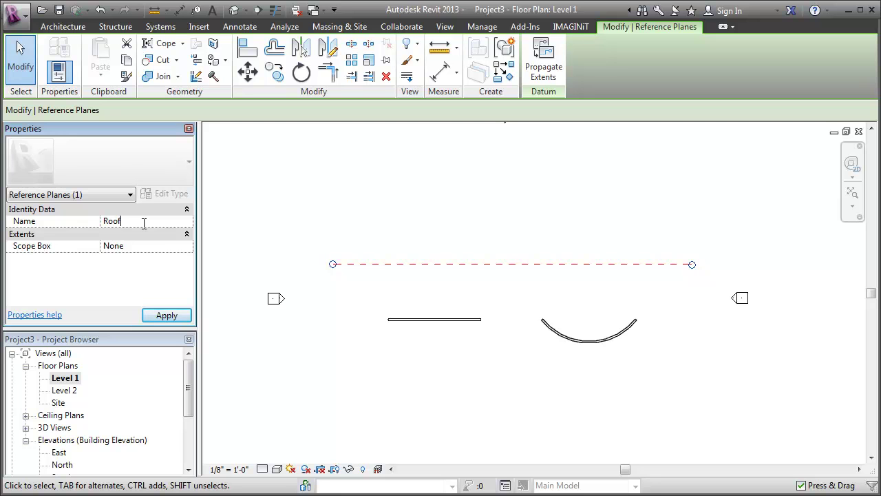
click(382, 152)
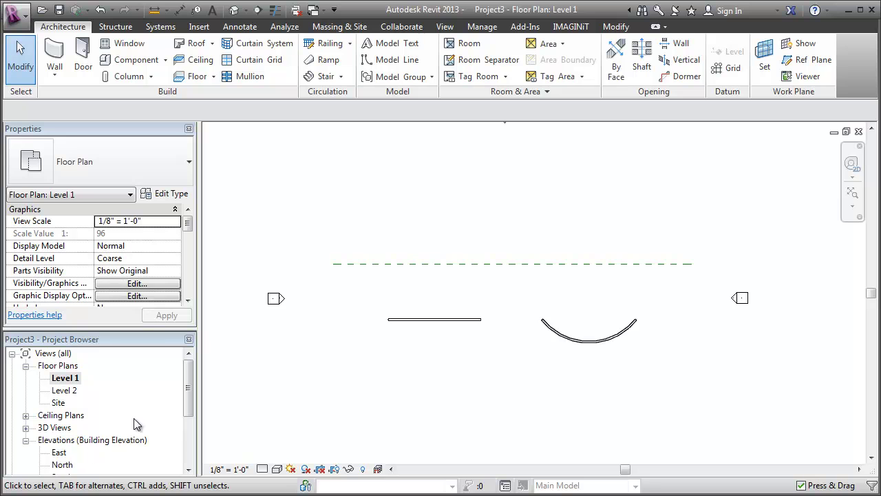
- In the South elevation, start a Roof by Extrusion on the Roof reference plane, with reference level Level 2 and offset 0' 0"
scroll(134, 424, down, 1)
double_click(61, 440)
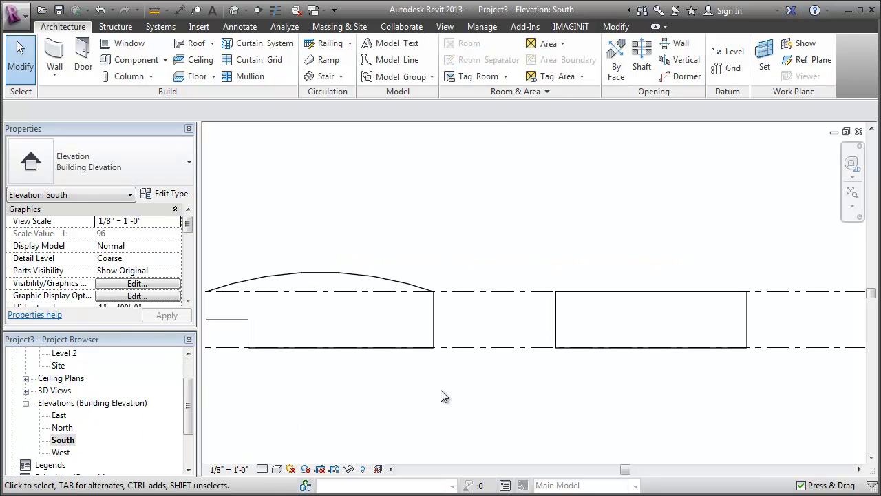
click(213, 44)
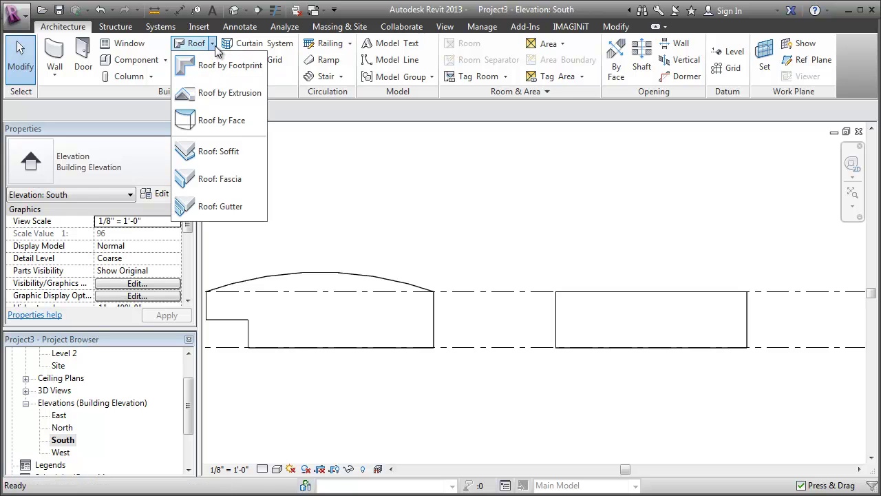
click(205, 105)
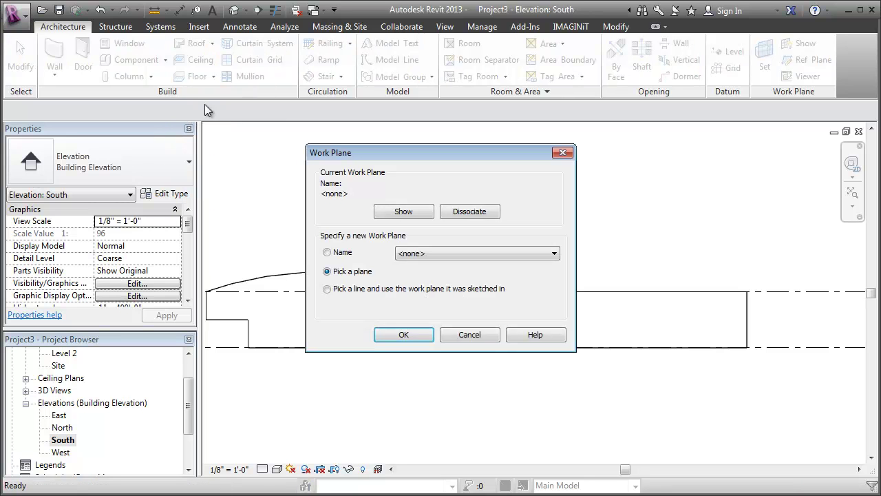
click(327, 252)
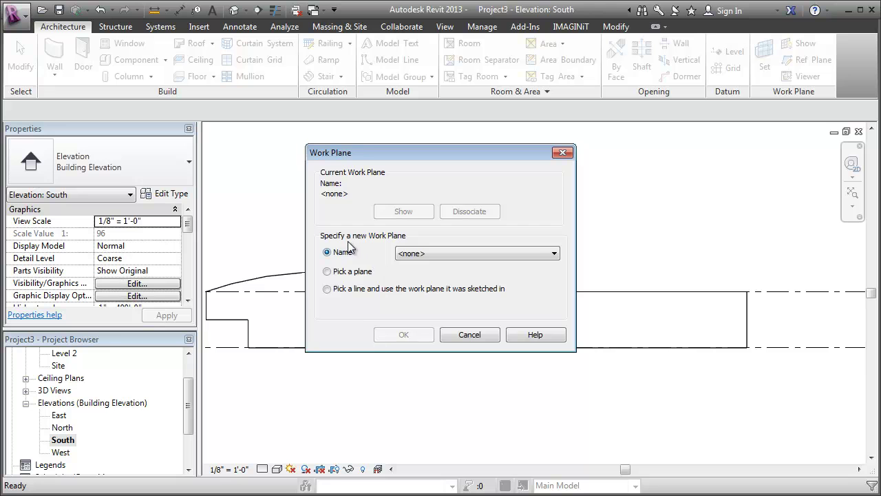
click(430, 255)
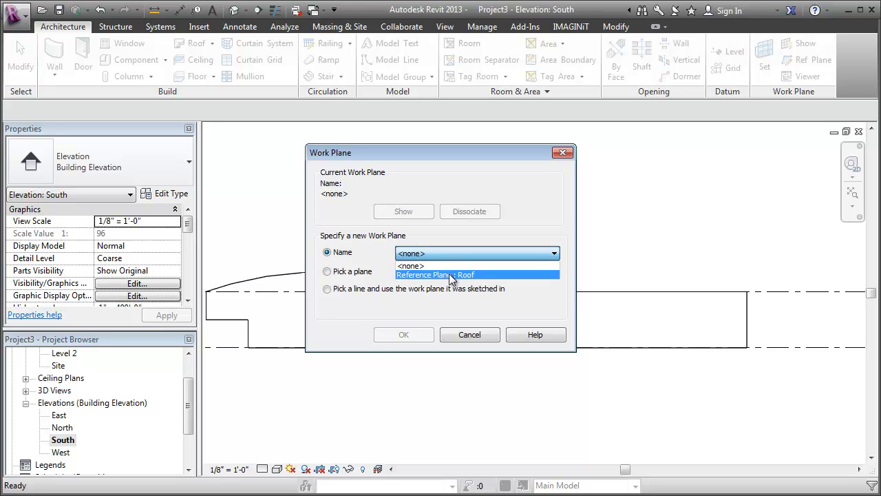
click(485, 274)
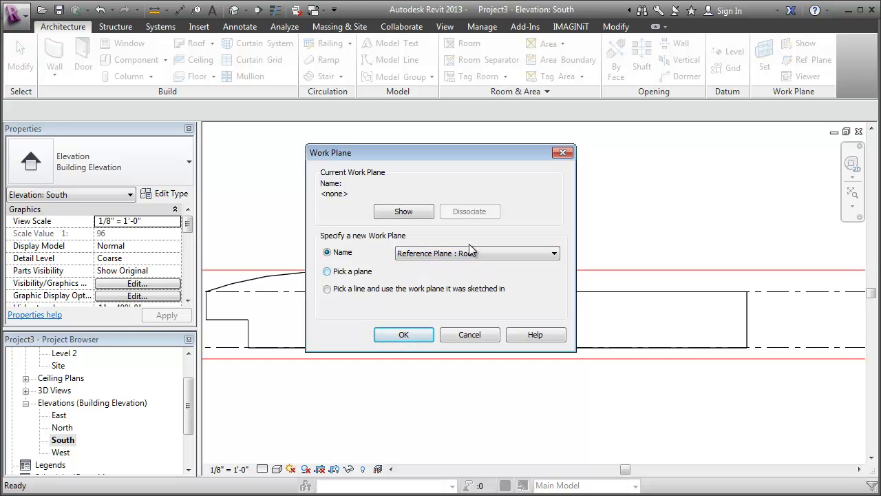
click(411, 334)
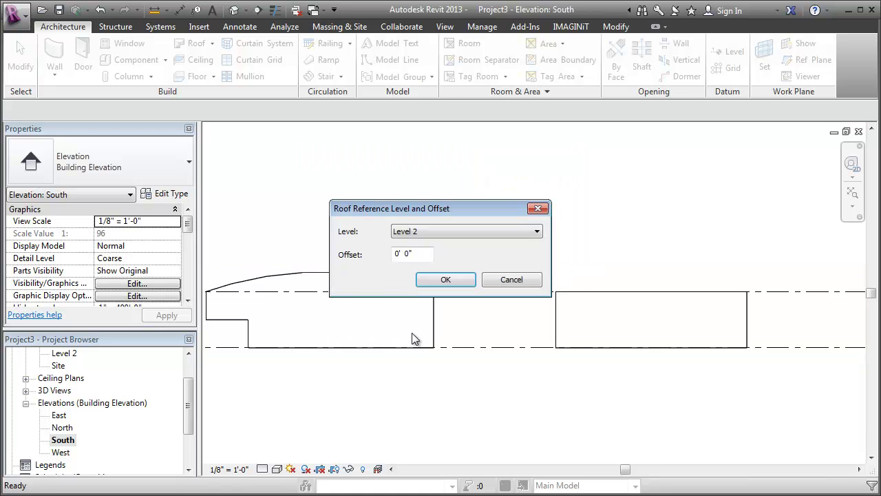
click(449, 278)
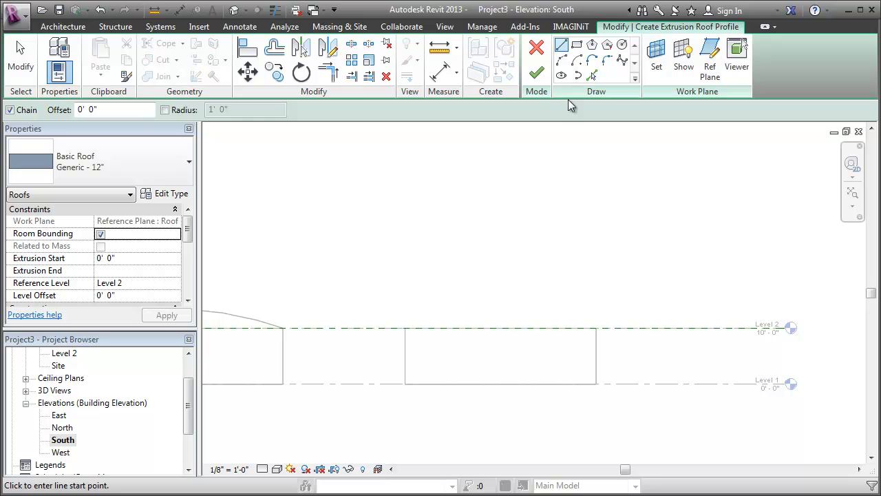
- Sketch a shallow upward arc between the curved wall's top corners as the roof profile and finish the extrusion roof
click(562, 61)
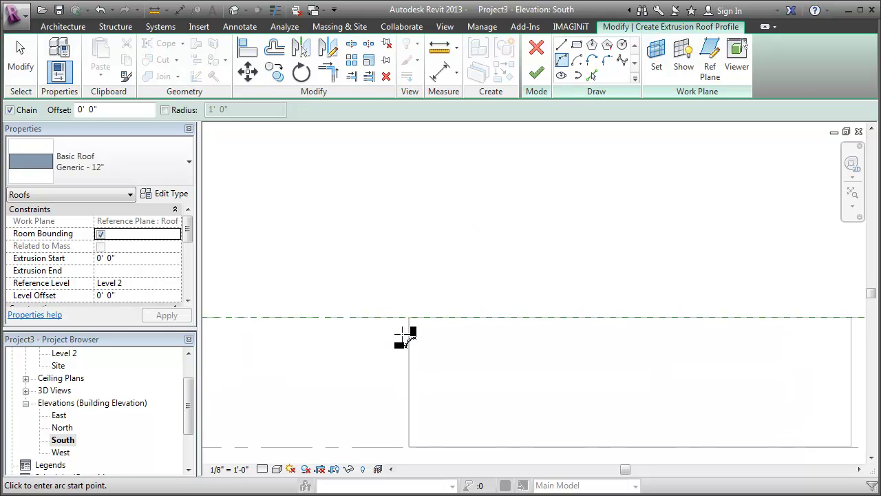
click(404, 327)
scroll(664, 307, up, 3)
middle_drag(657, 303, 586, 303)
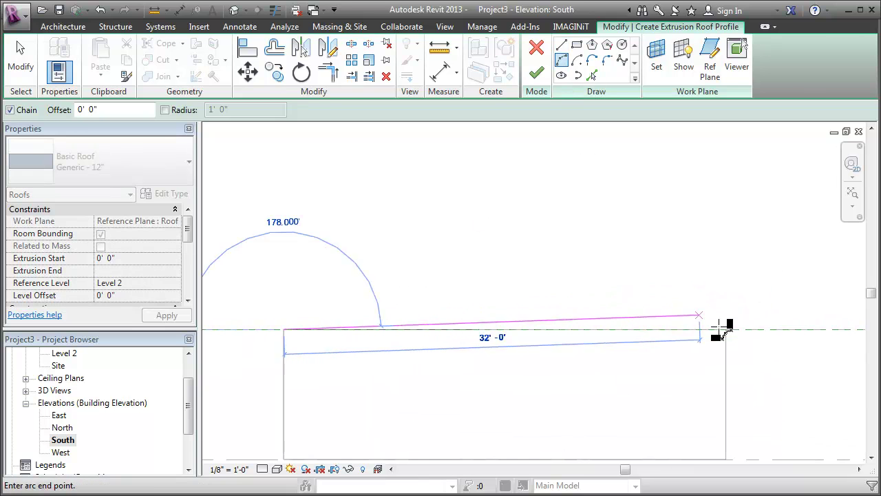
click(728, 325)
scroll(728, 324, down, 2)
scroll(598, 311, down, 2)
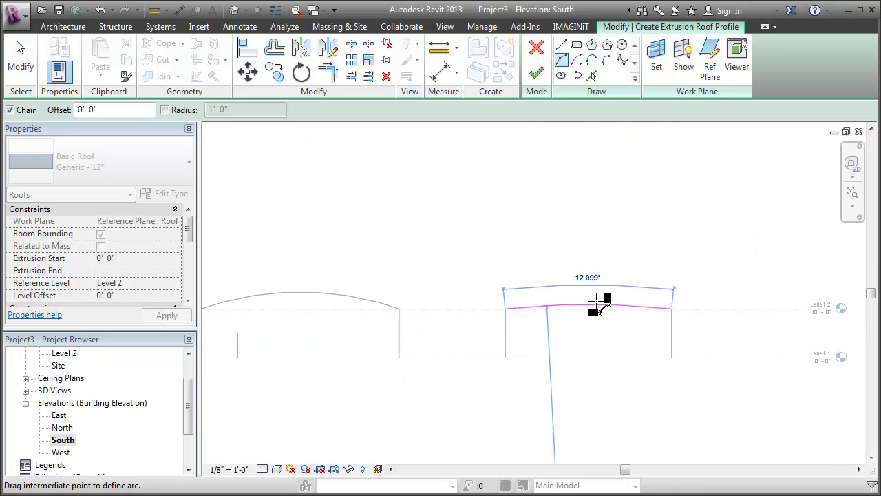
click(585, 296)
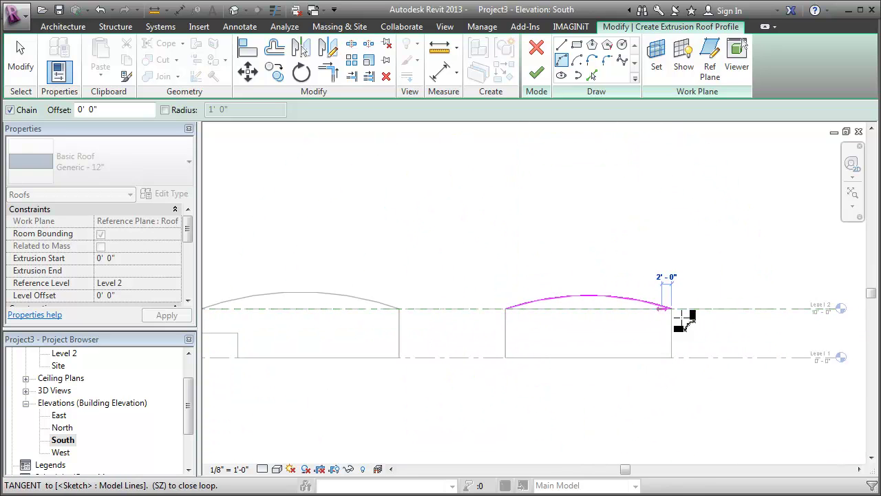
click(540, 76)
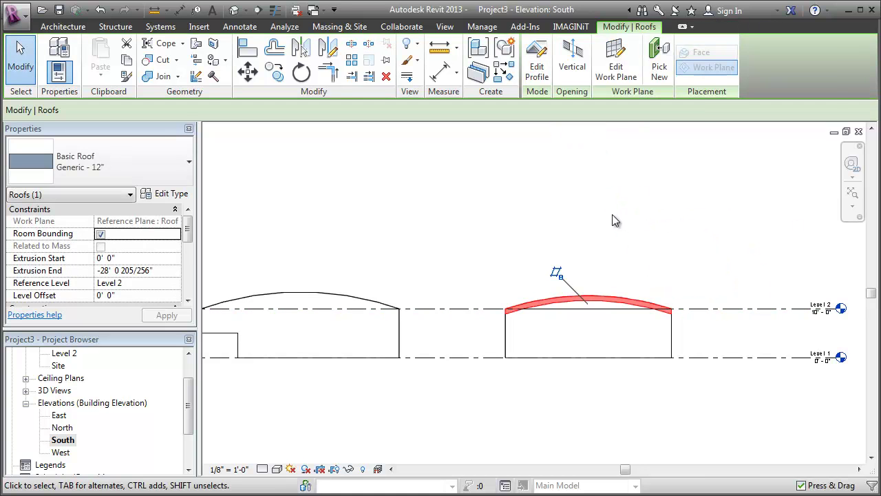
click(617, 231)
- Inspect the roof over the curved wall in the default 3D view from a lower angle, then close that view
scroll(618, 227, up, 2)
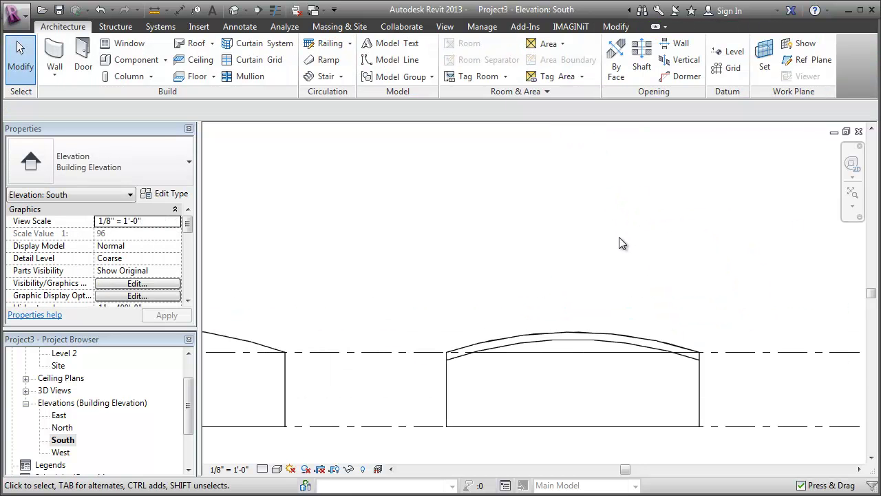
scroll(673, 252, down, 3)
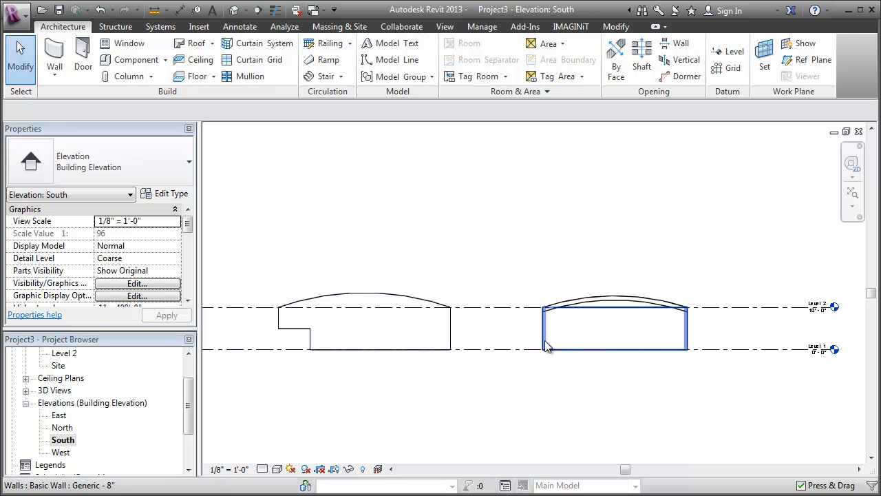
click(234, 10)
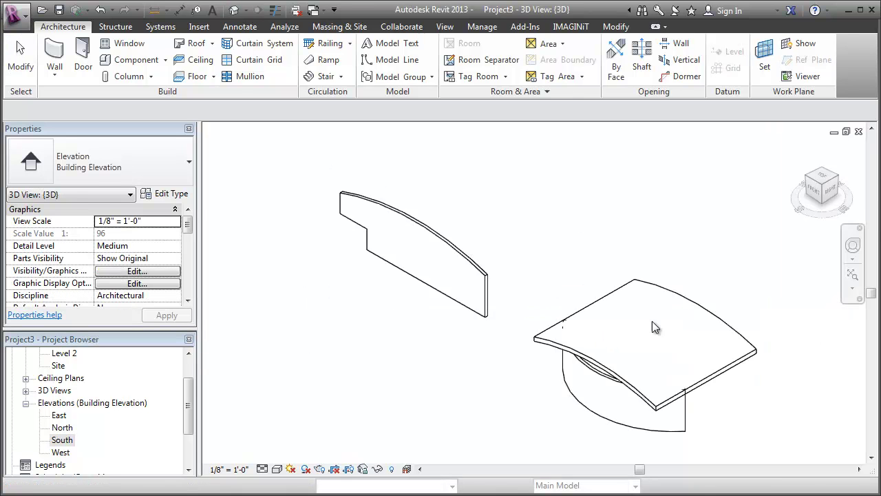
mouse_move(807, 215)
mouse_down()
mouse_move(810, 207)
mouse_move(727, 143)
mouse_move(668, 154)
mouse_move(791, 296)
mouse_move(799, 447)
mouse_up()
click(822, 199)
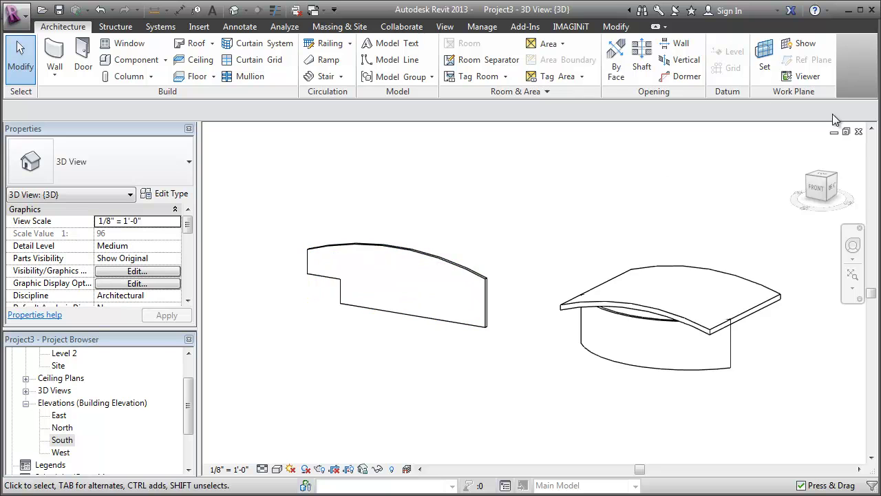
click(858, 130)
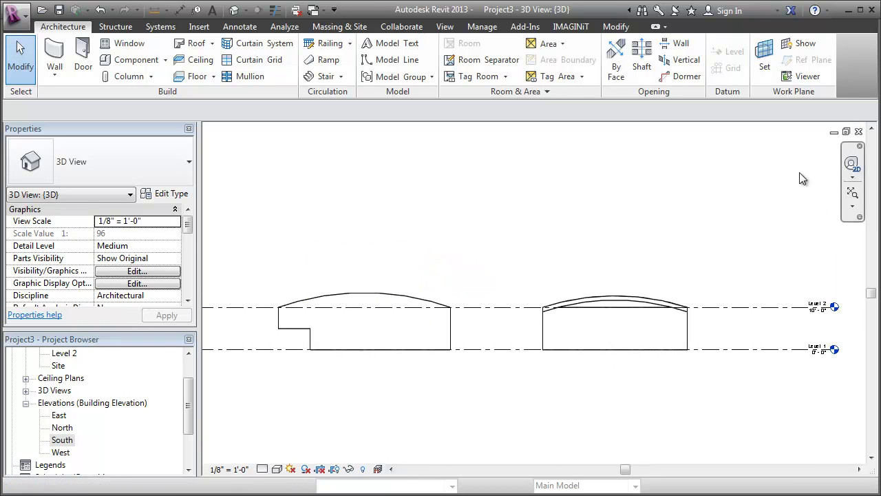
- Attach the top of the curved wall to the arched roof in the South elevation
click(544, 336)
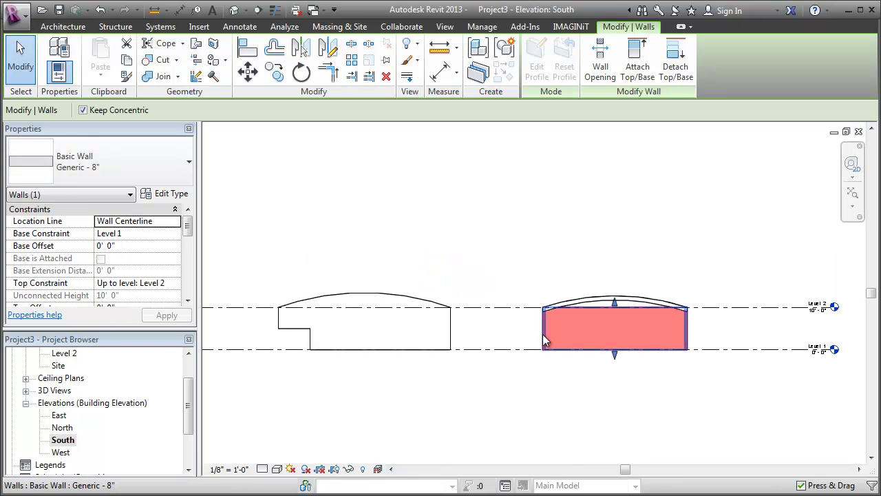
click(628, 77)
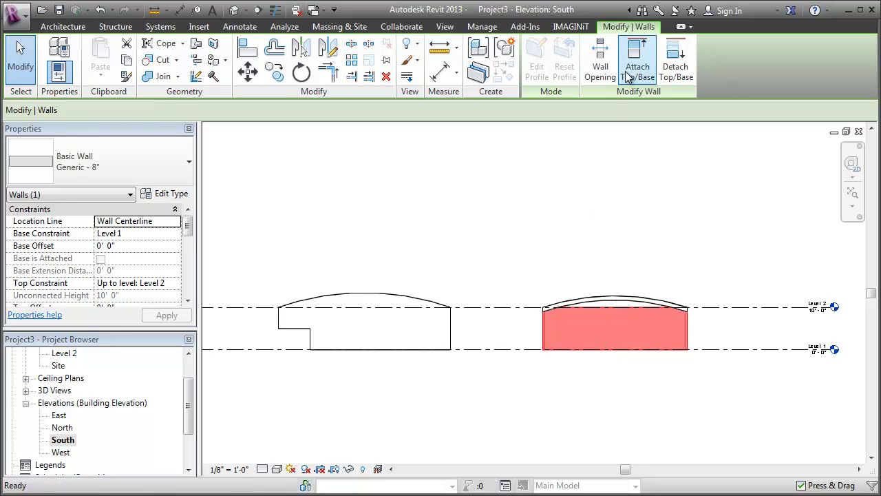
click(616, 295)
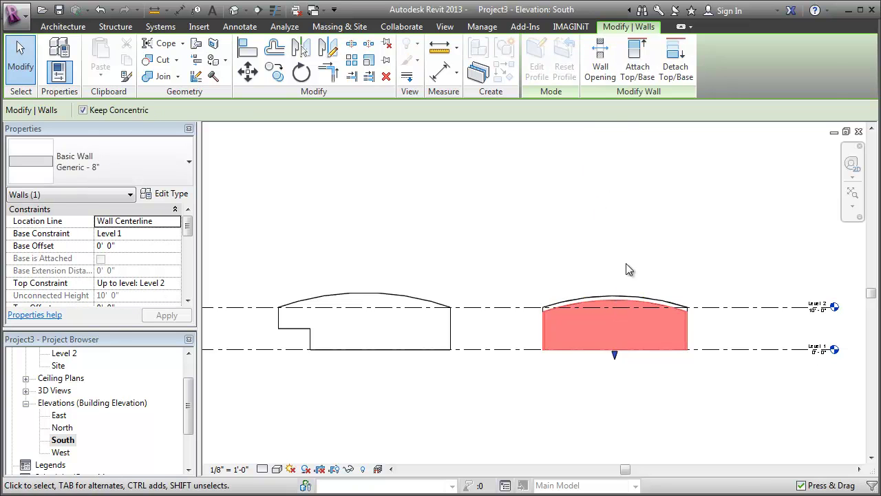
- Examine the curved wall's arched top beneath the roof in the South elevation and in the default 3D view
click(726, 274)
scroll(722, 319, up, 4)
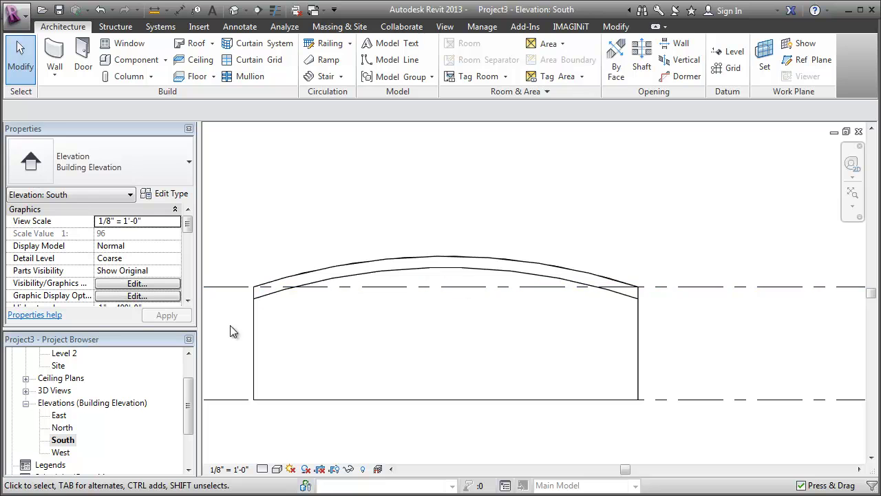
scroll(686, 341, down, 3)
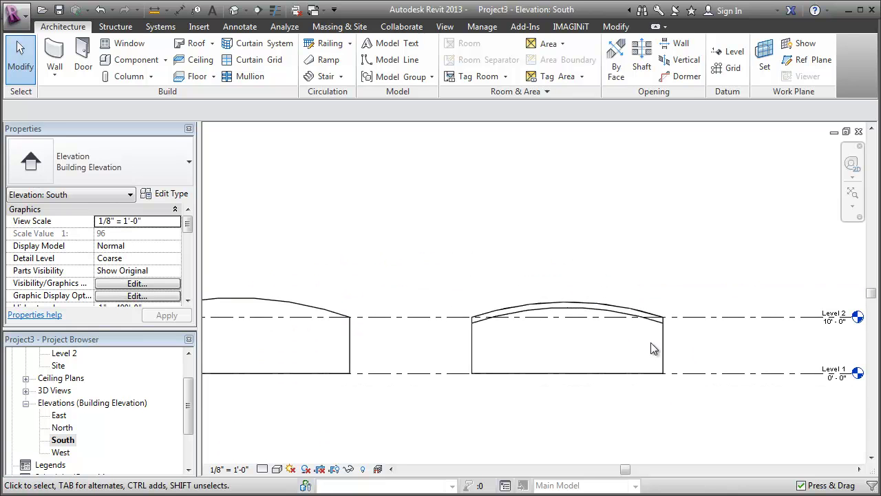
click(234, 9)
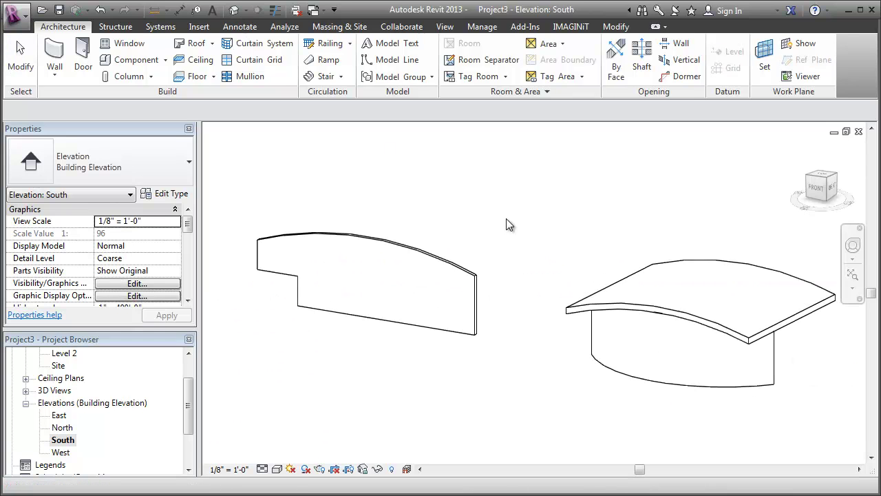
drag(819, 189, 785, 180)
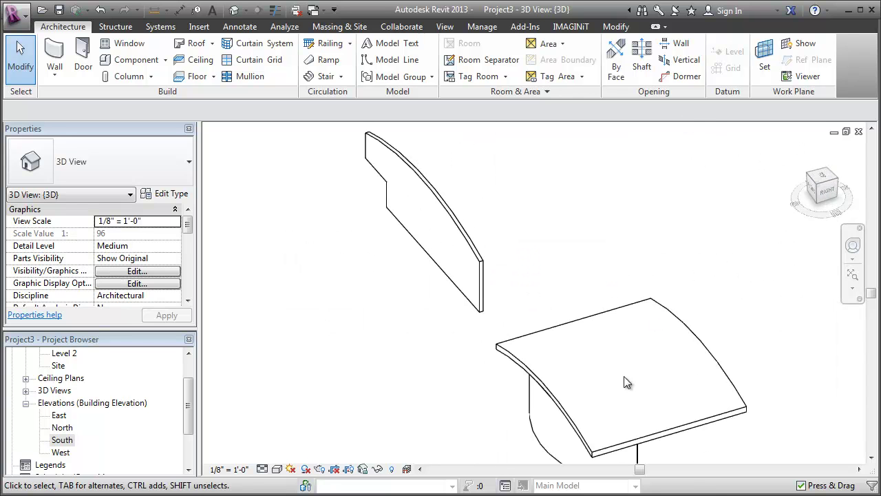
- Temporarily hide the arched roof in the 3D view and inspect the top edge of the curved wall from several angles
click(692, 425)
click(377, 469)
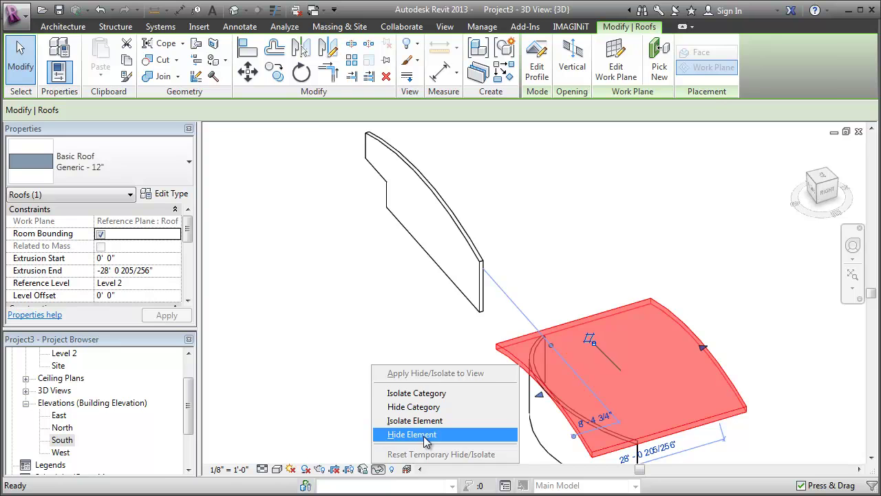
click(412, 434)
click(822, 195)
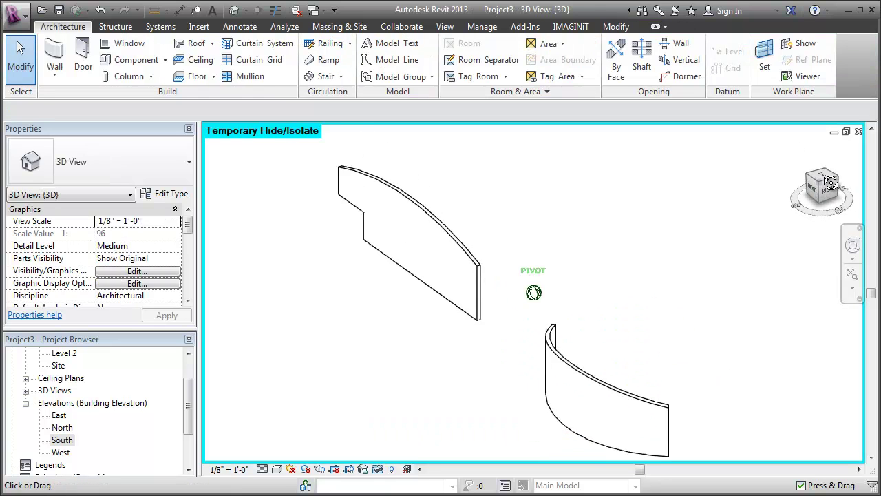
shift+middle_drag(770, 166, 208, 213)
shift+middle_drag(855, 212, 857, 215)
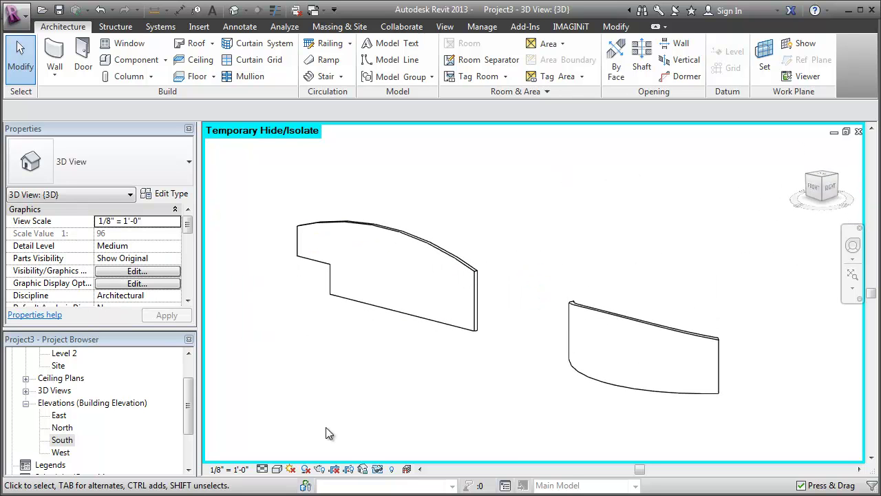
- Reset the temporary hide to bring the roof back and close the 3D view
click(377, 469)
click(420, 454)
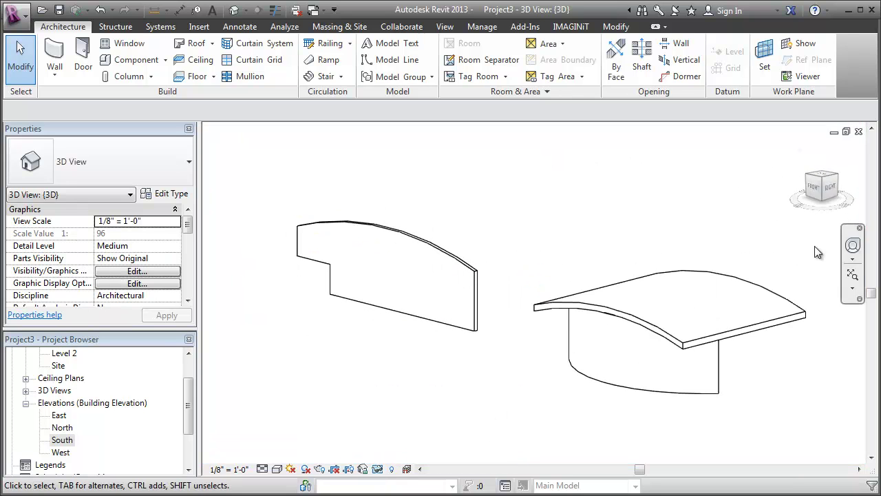
click(863, 129)
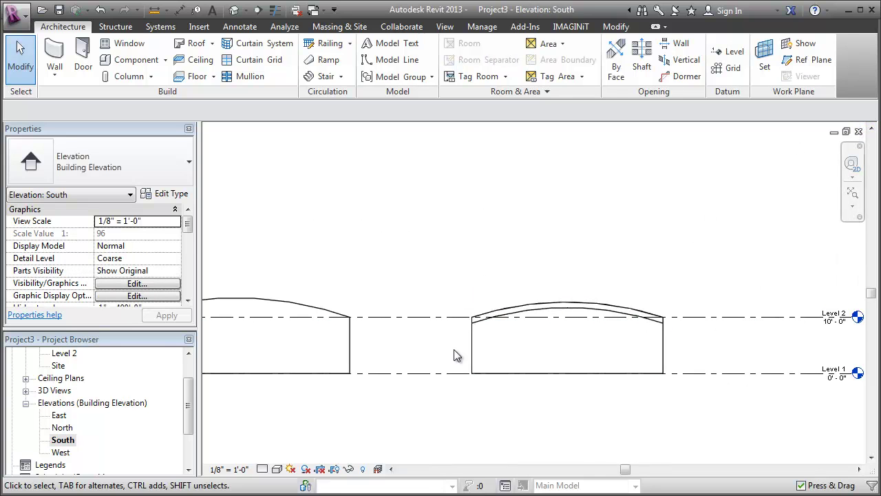
- Cut a rectangular wall opening about 4' 11" high and 29.8° wide out of the curved wall's lower left corner
middle_drag(454, 354, 567, 339)
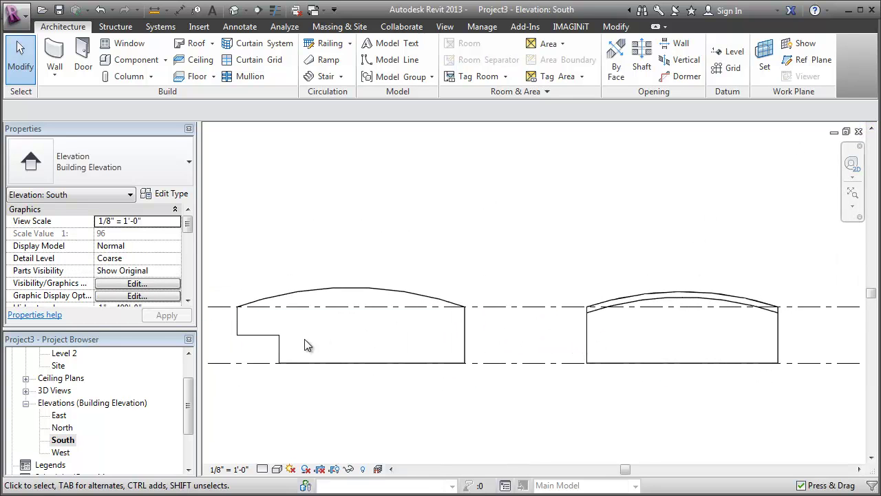
click(591, 340)
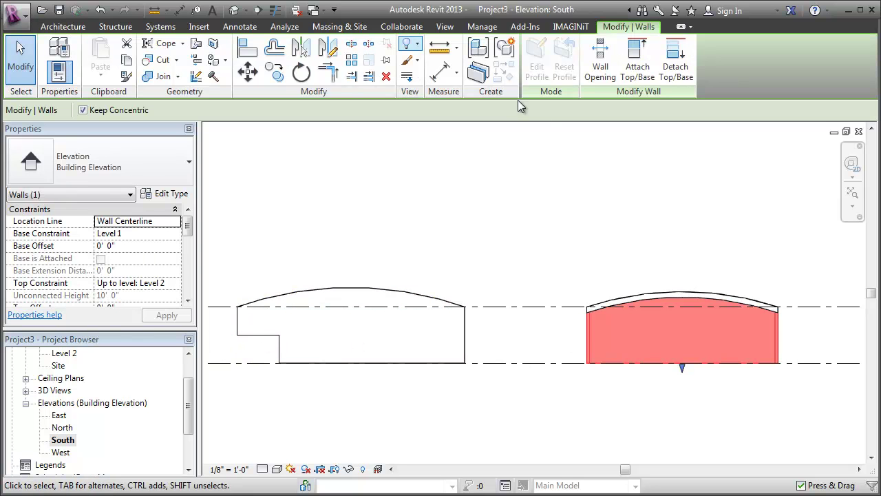
click(601, 62)
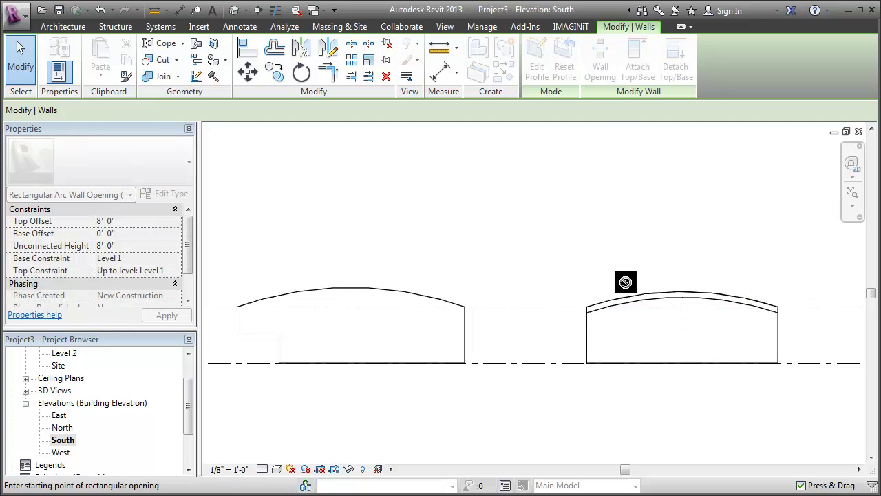
click(588, 340)
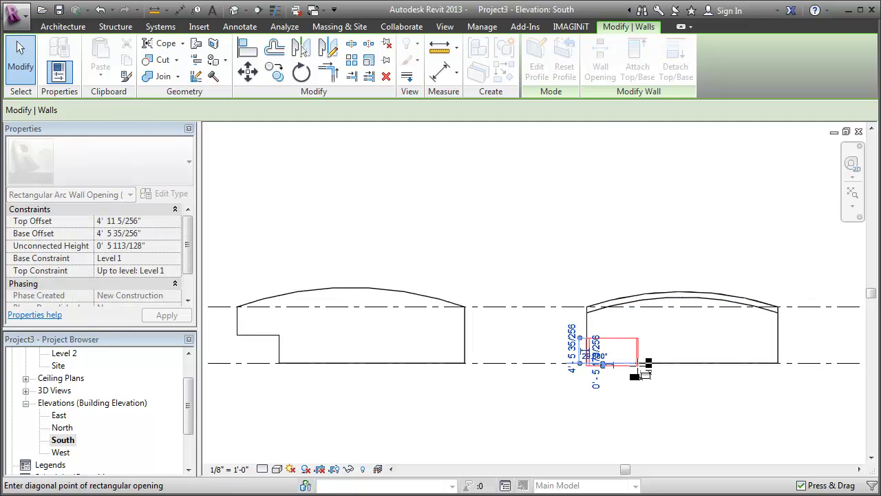
click(638, 363)
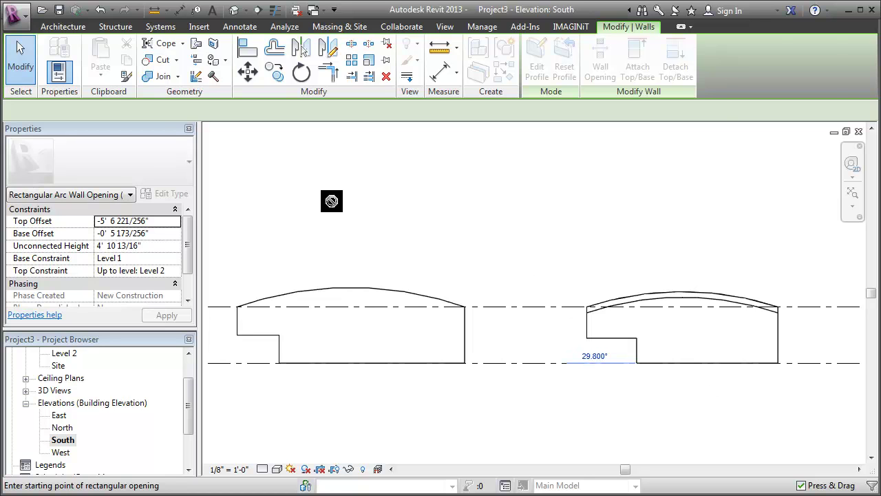
key(Escape)
key(Escape)
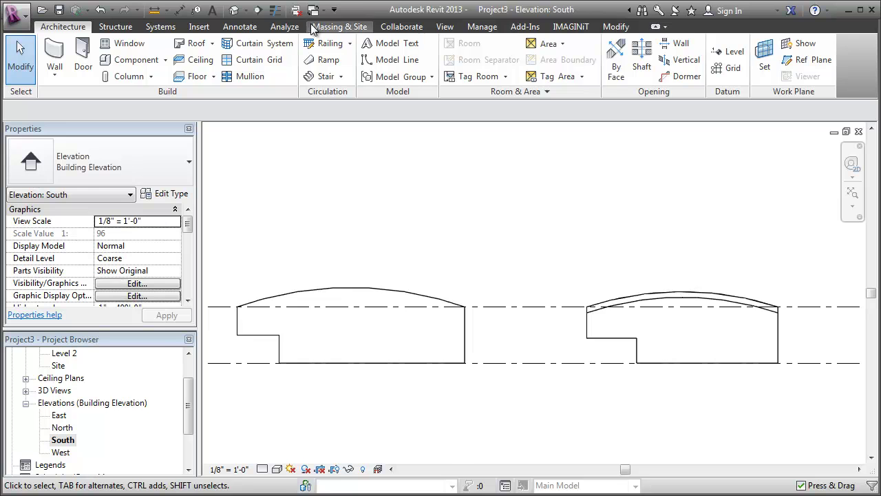
- Inspect the notched curved wall beside the straight wall in the default 3D view, and close that view
click(234, 9)
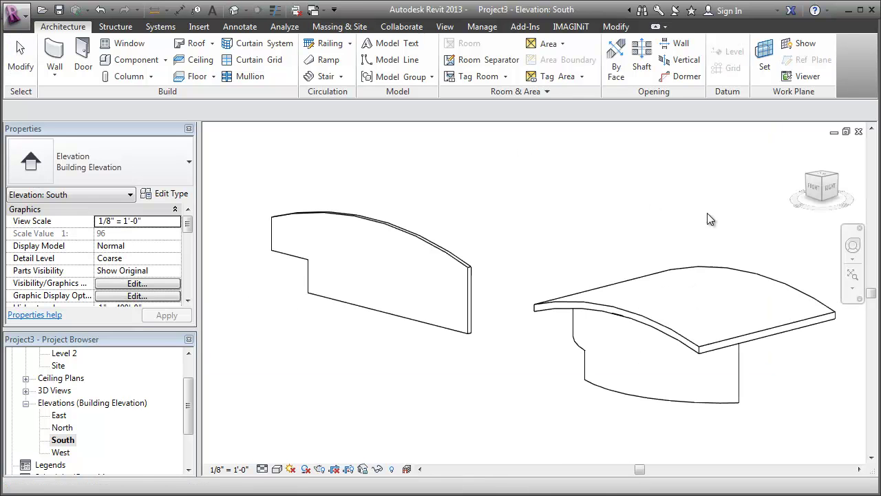
click(815, 194)
mouse_move(814, 187)
mouse_down()
mouse_move(723, 181)
mouse_move(648, 214)
mouse_move(805, 161)
mouse_move(816, 177)
mouse_move(822, 172)
mouse_up()
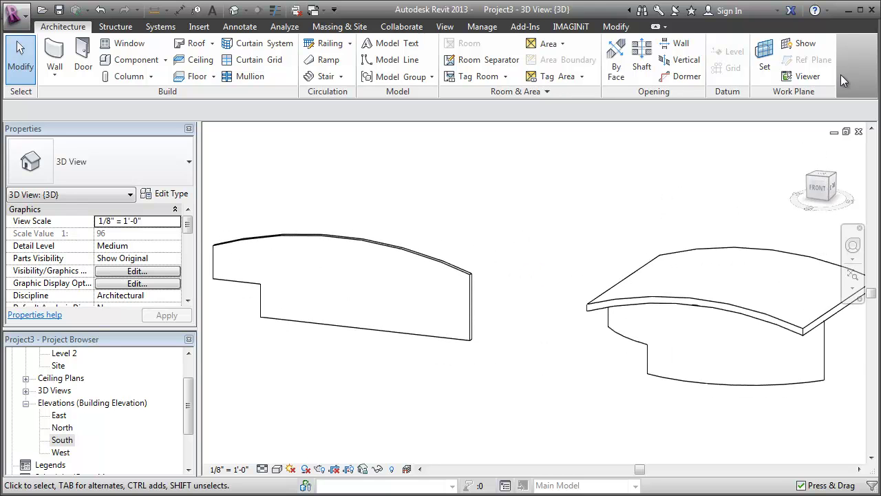
click(858, 130)
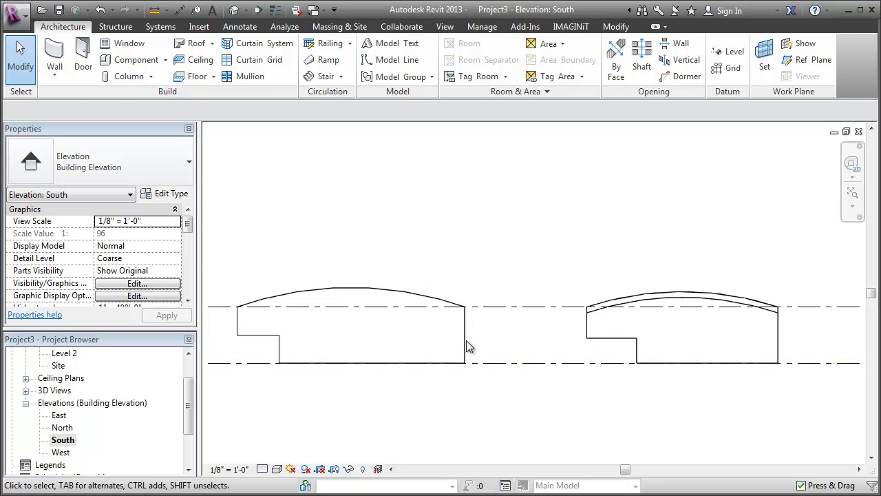
- Reset the straight wall's edited profile in the South elevation and undo that reset
click(328, 351)
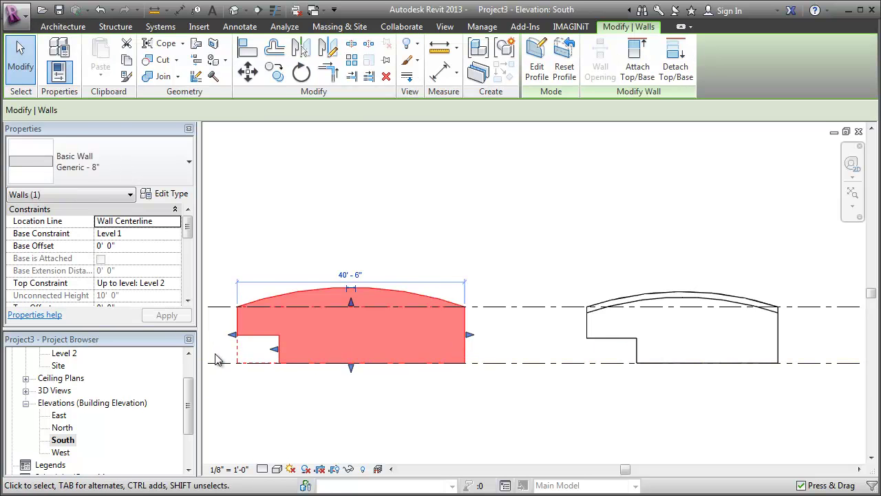
scroll(217, 360, up, 4)
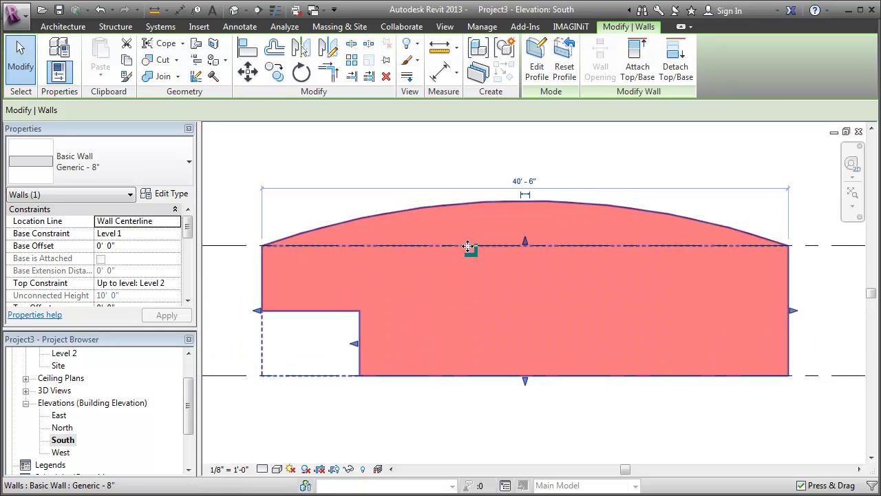
scroll(468, 247, down, 3)
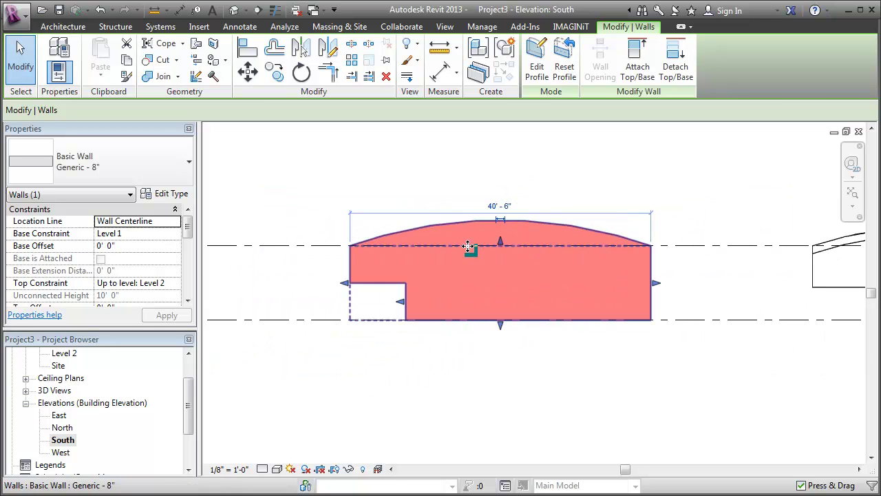
click(569, 69)
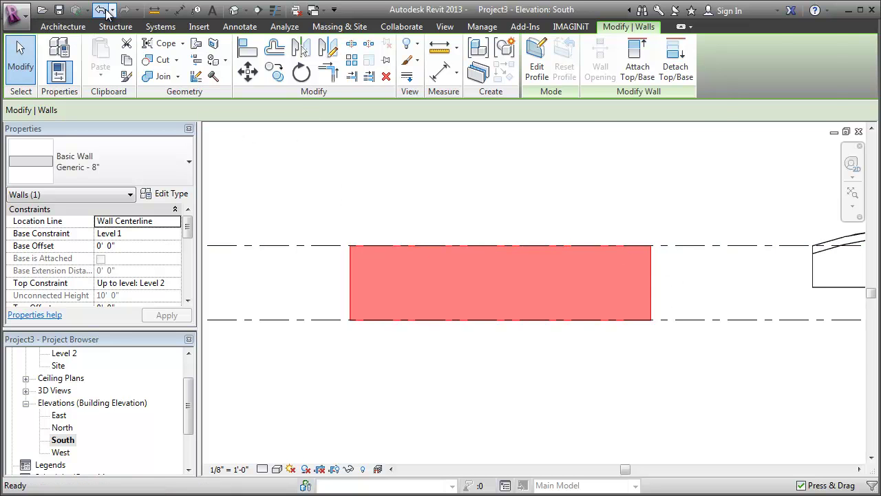
click(326, 208)
- Detach the top of the curved wall from the arched roof
middle_drag(631, 201, 425, 210)
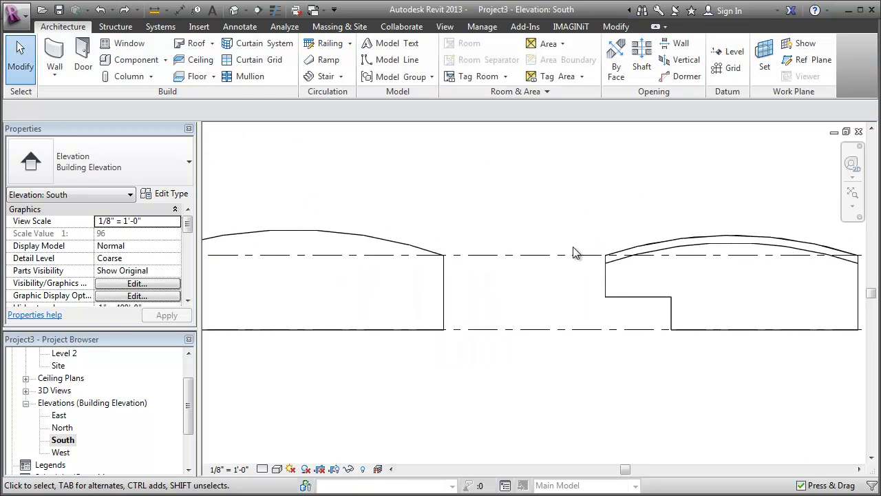
click(605, 279)
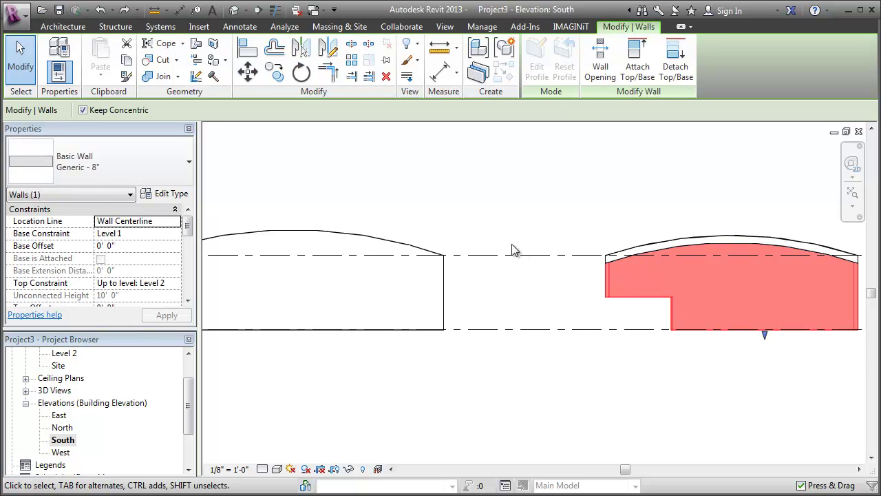
scroll(513, 250, down, 3)
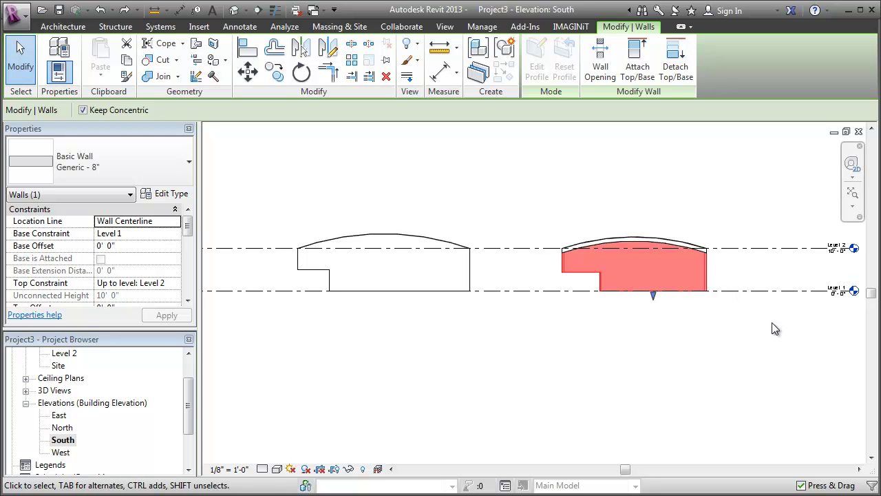
scroll(702, 242, down, 1)
scroll(702, 242, up, 2)
scroll(699, 177, down, 2)
scroll(470, 289, up, 1)
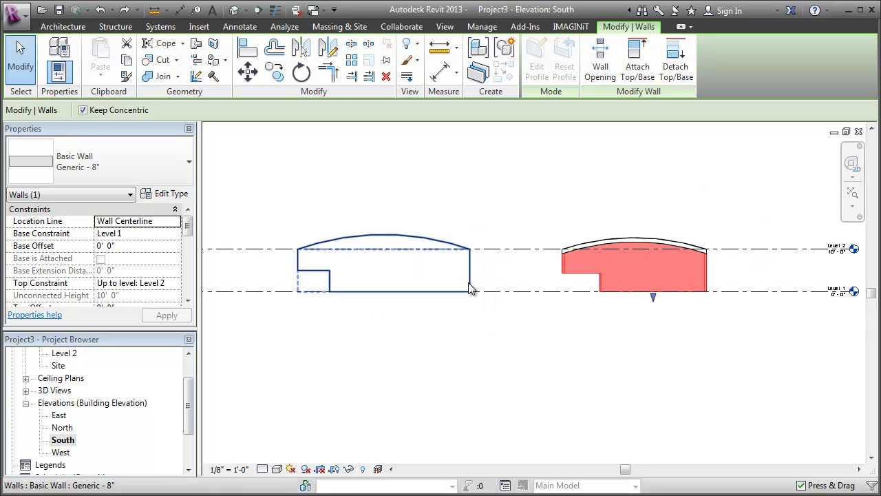
scroll(697, 205, up, 2)
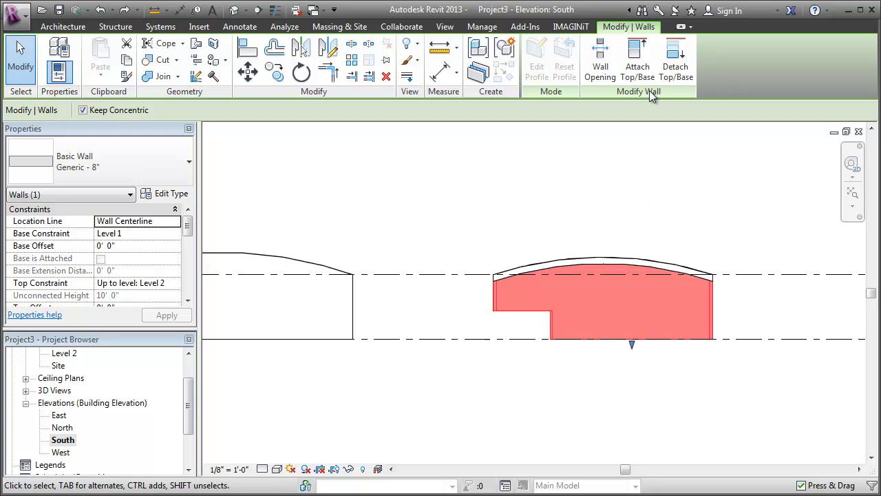
click(675, 65)
click(623, 262)
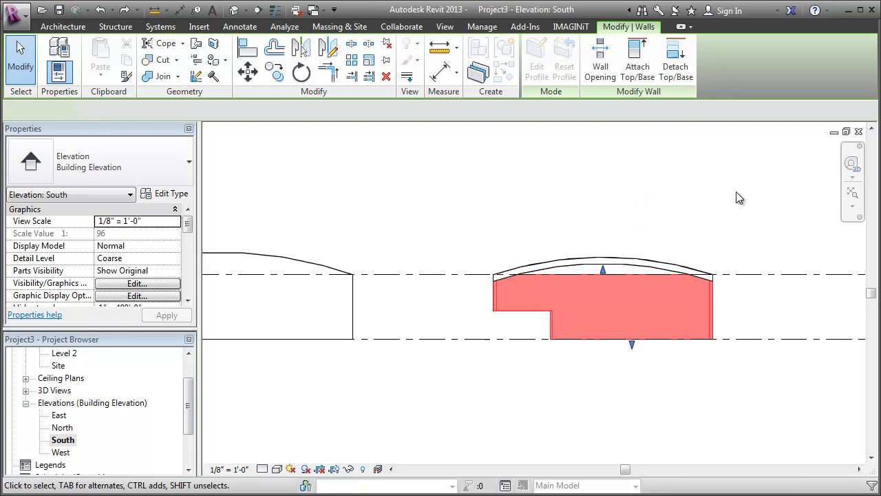
- Delete the rectangular opening at the curved wall's lower left corner
scroll(721, 211, down, 1)
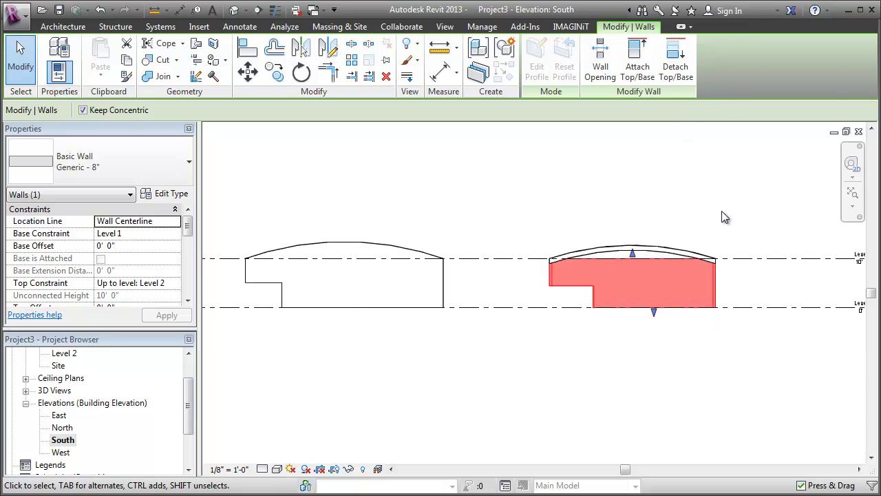
key(Escape)
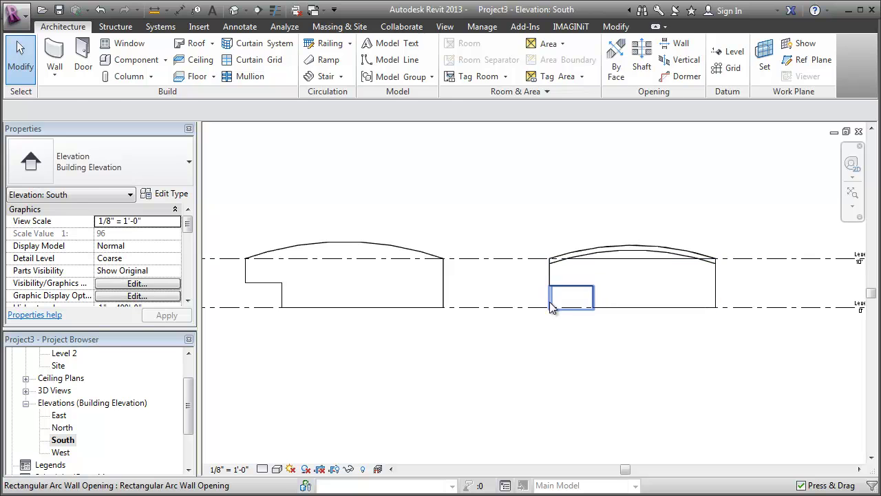
click(572, 286)
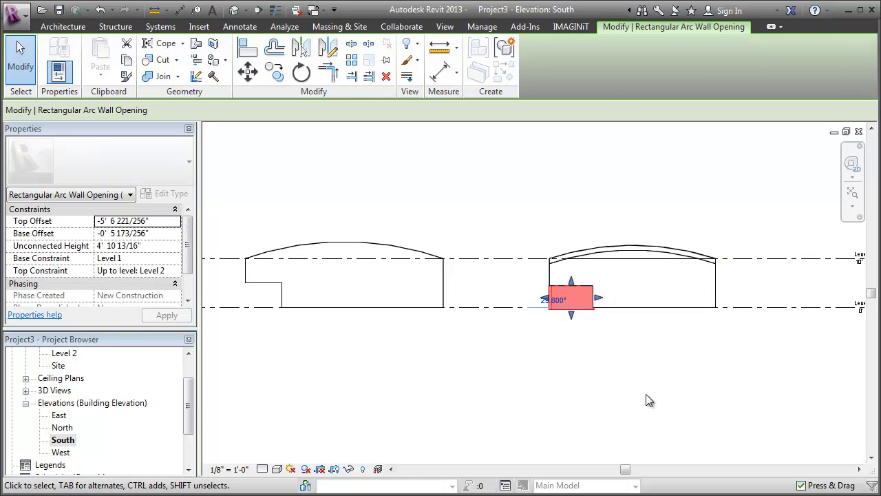
key(Delete)
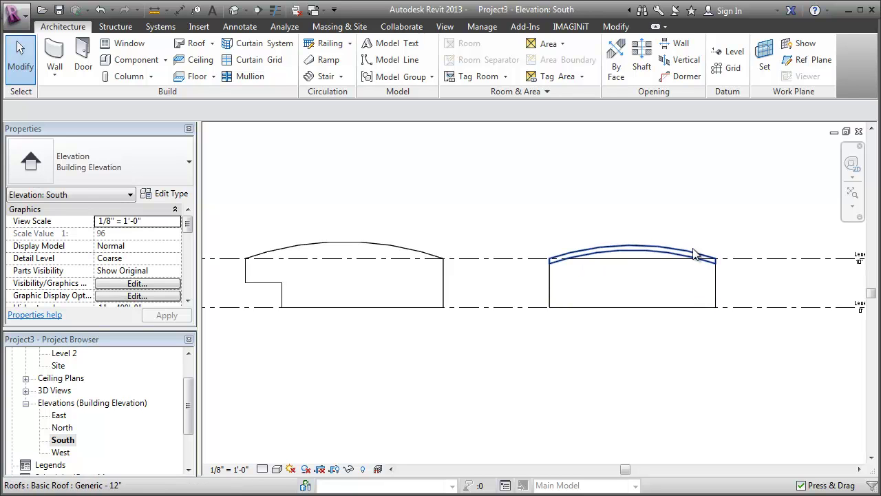
- Undo the deletion of the curved wall's opening and the detachment of its top from the roof
click(100, 10)
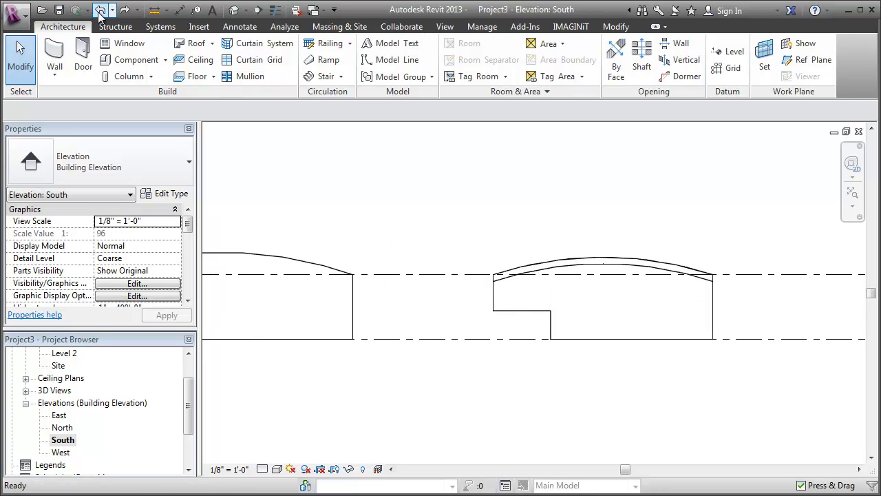
scroll(606, 214, down, 2)
middle_drag(541, 184, 535, 250)
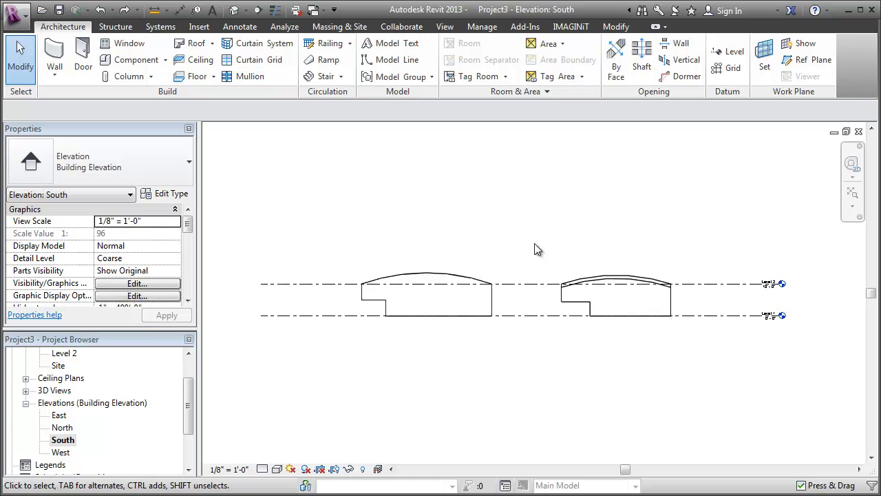